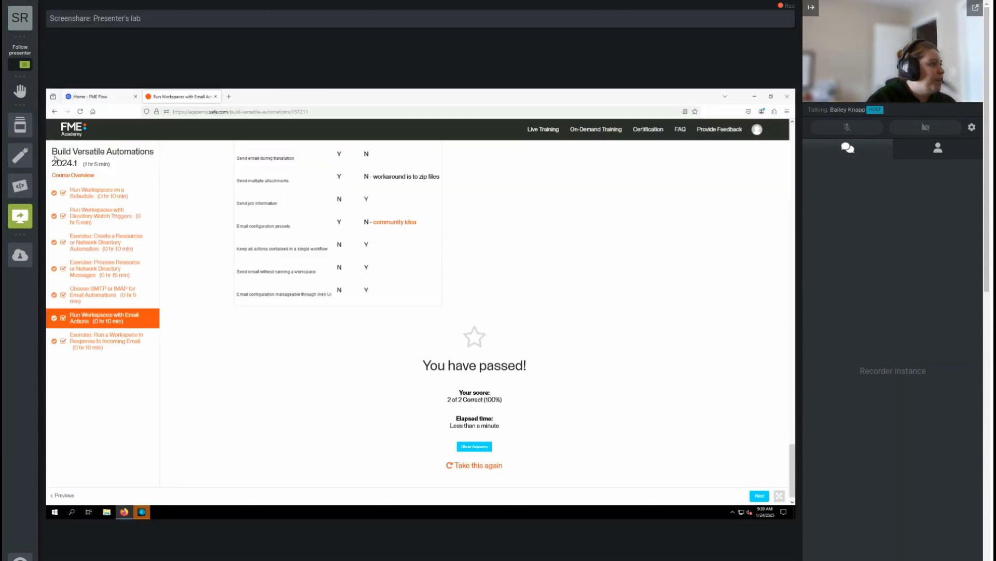
Switch to FME Workbench and create a new repository named Training for publishing the workspace to FME Flow
click(88, 99)
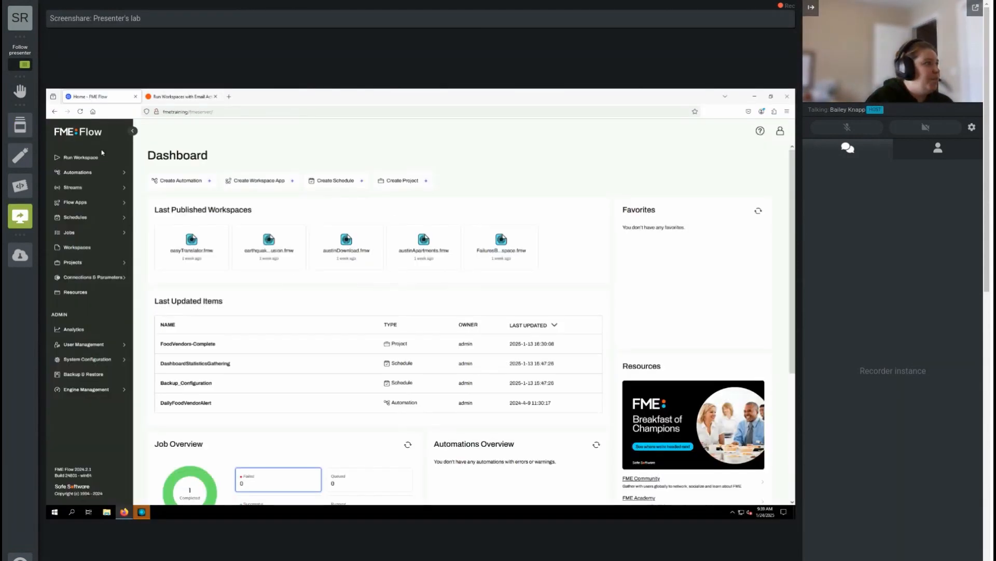
click(142, 514)
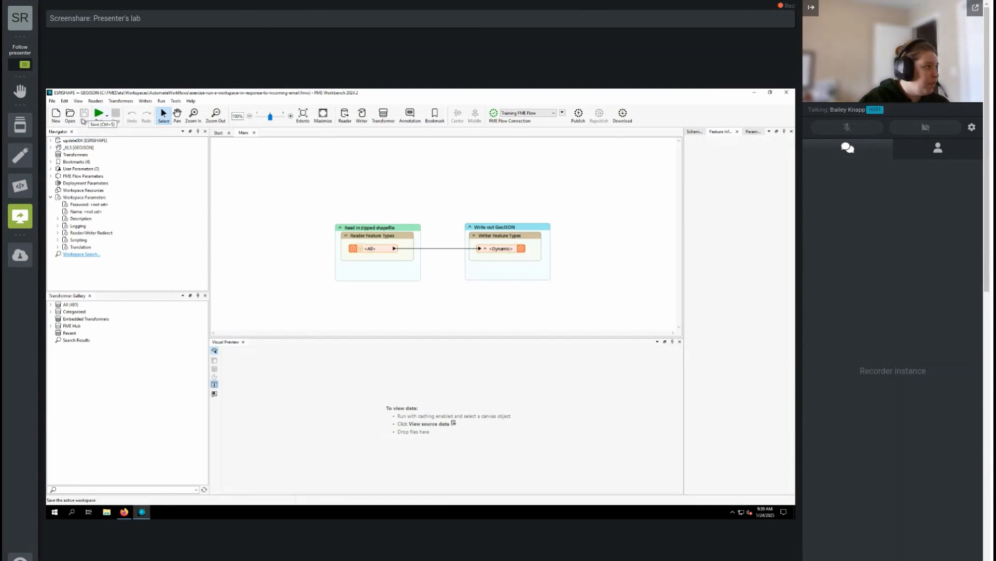
click(578, 117)
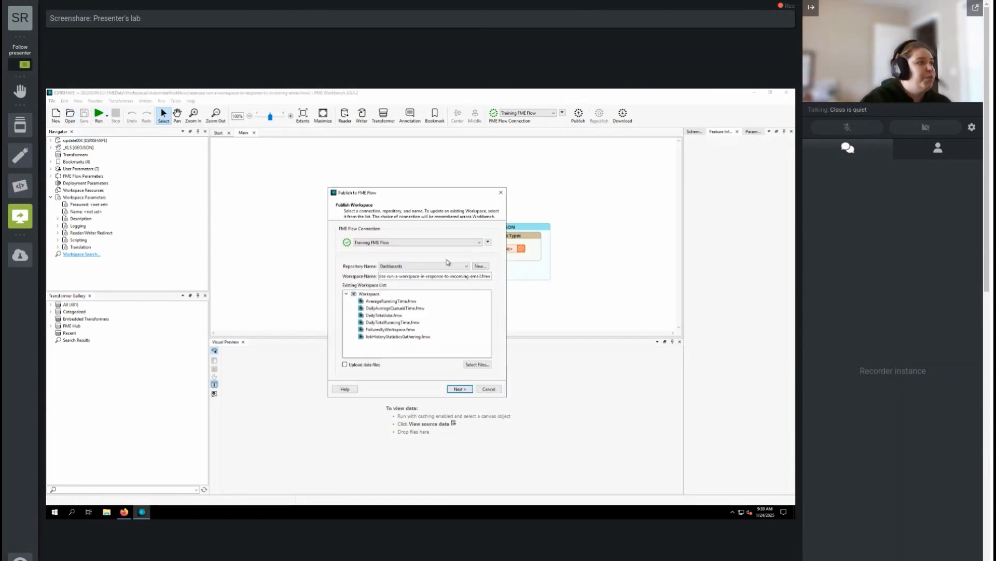
click(481, 266)
click(424, 250)
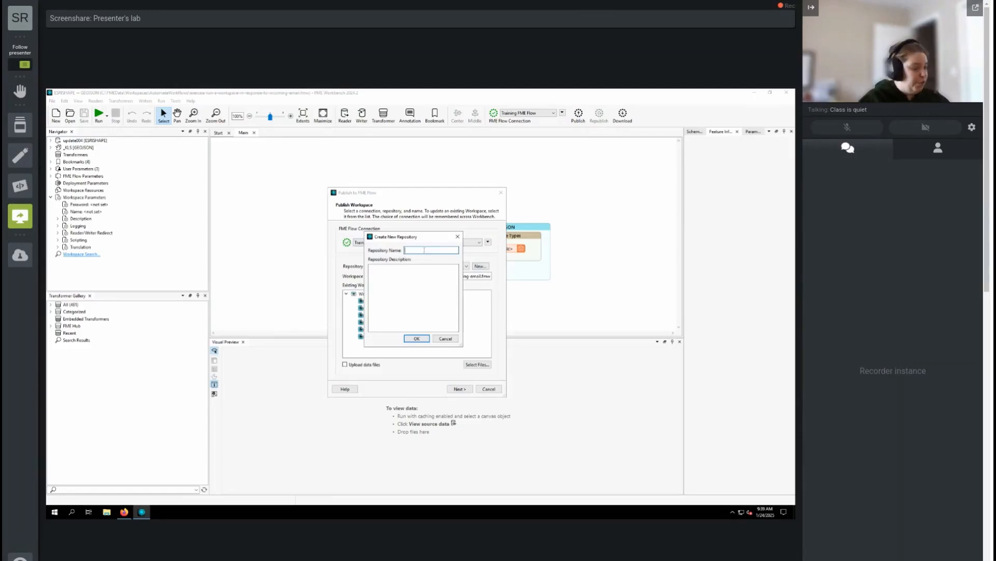
text(Training)
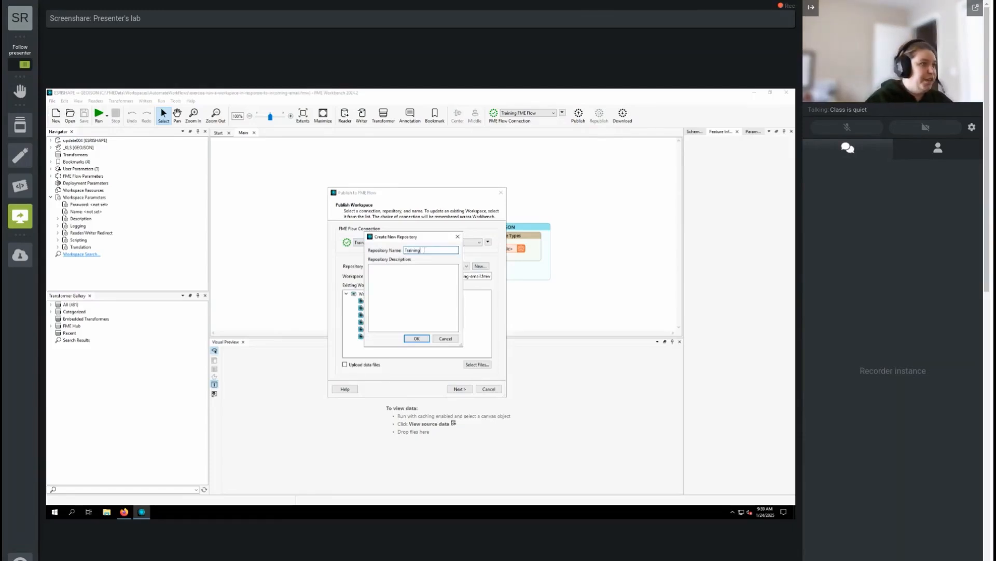
click(415, 338)
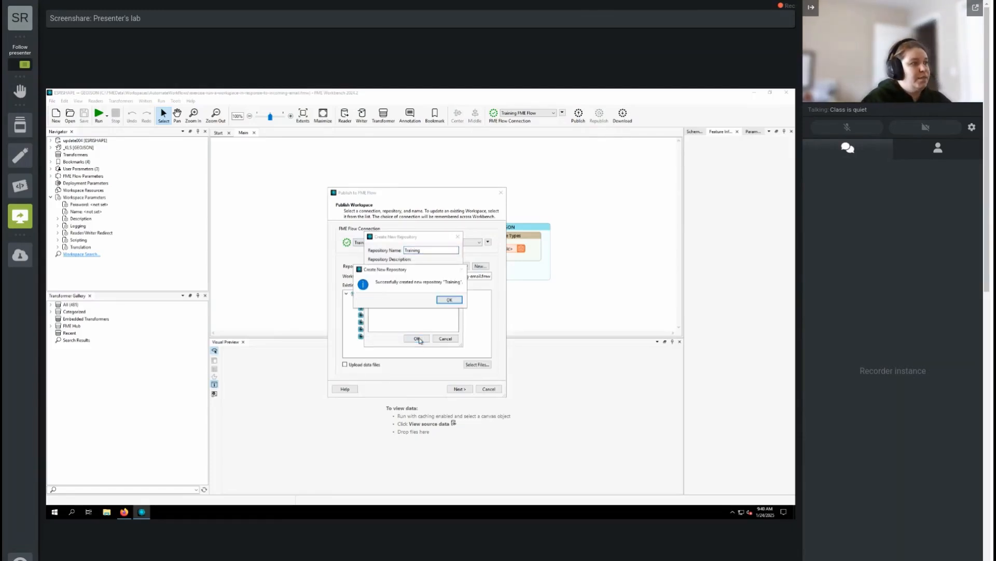
click(451, 303)
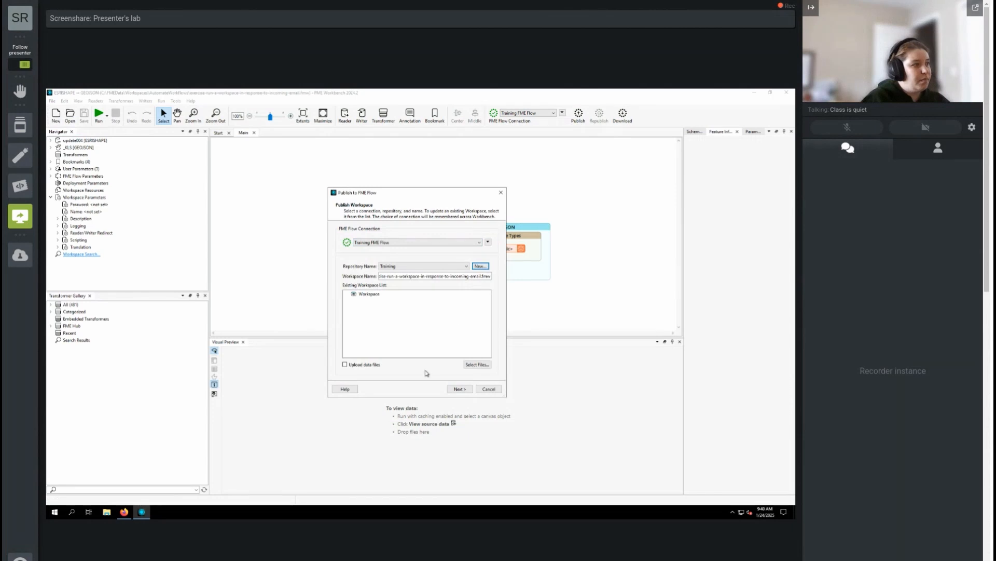
Include the data files in the upload and publish the workspace to the Training repository with the preselected services
click(345, 365)
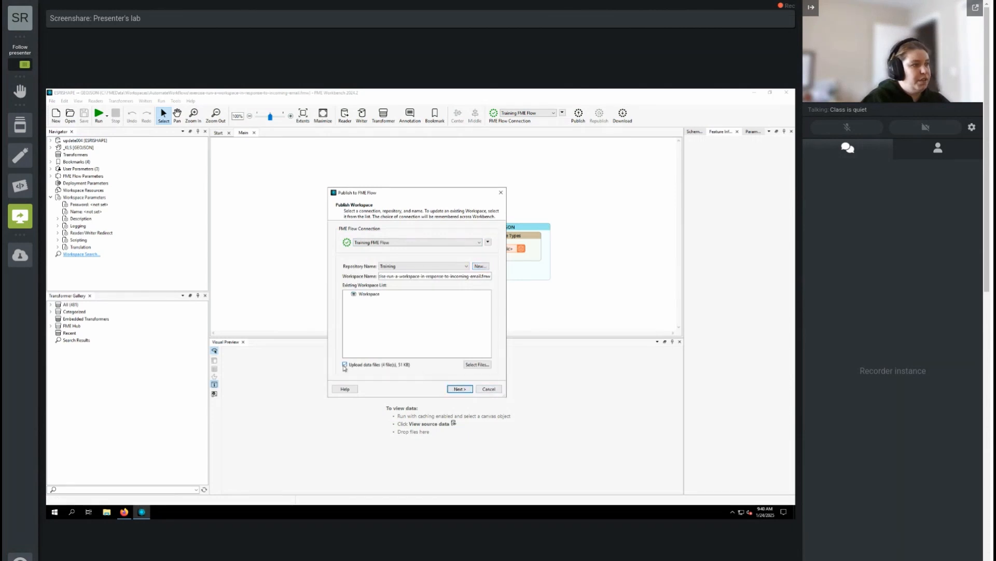
click(461, 390)
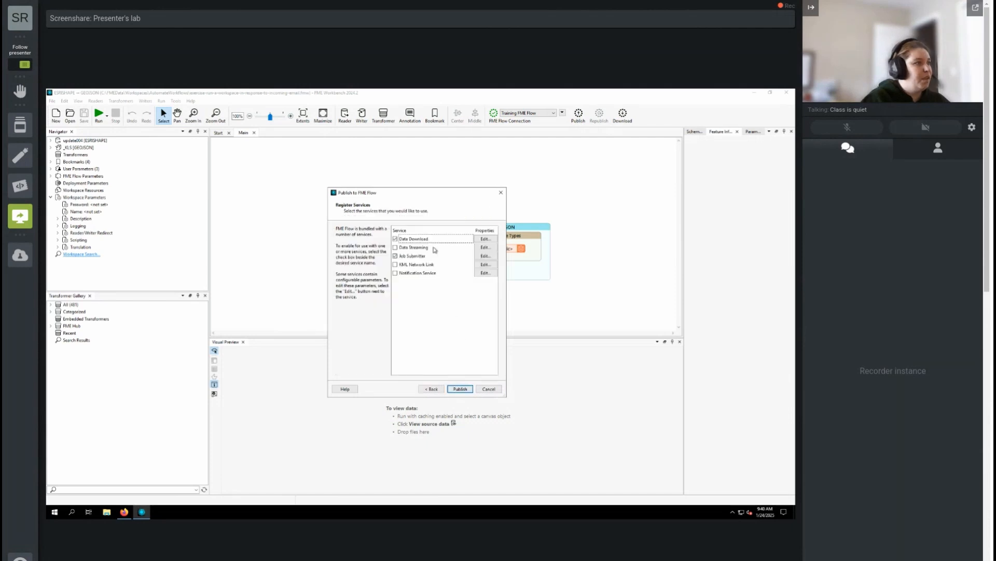
click(462, 389)
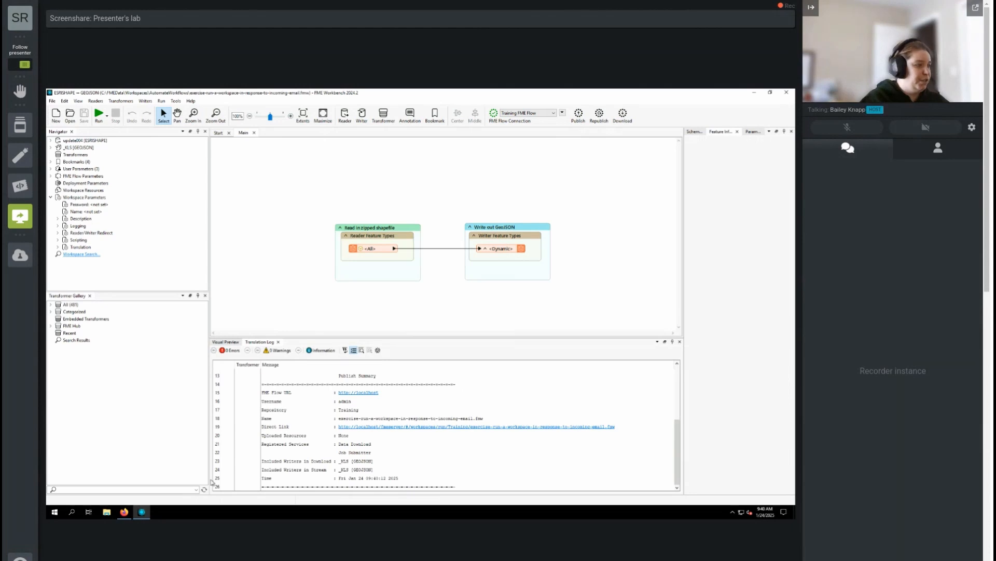
Switch to FME Flow in the browser, create a new automation and open its trigger's details
click(124, 513)
click(82, 173)
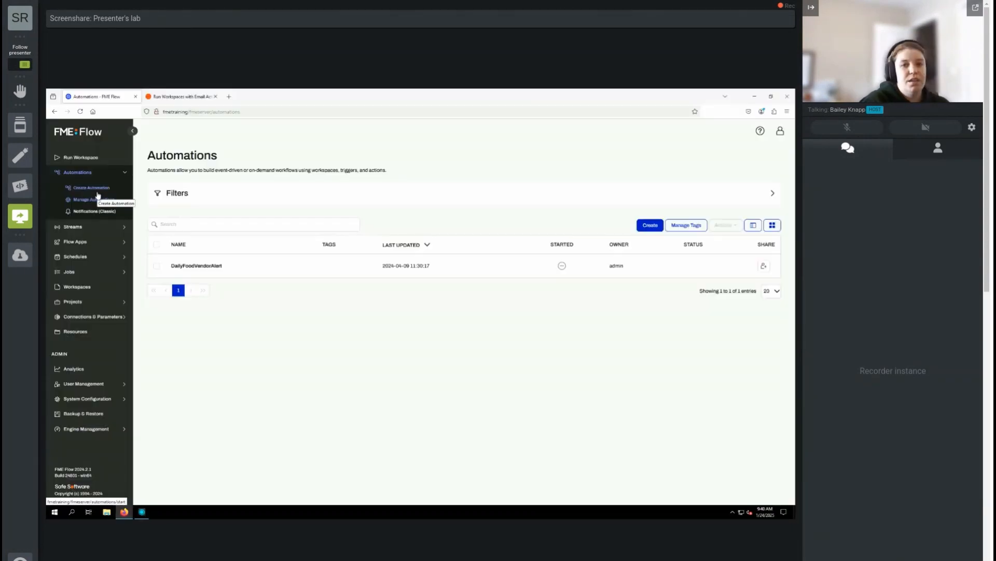
click(97, 192)
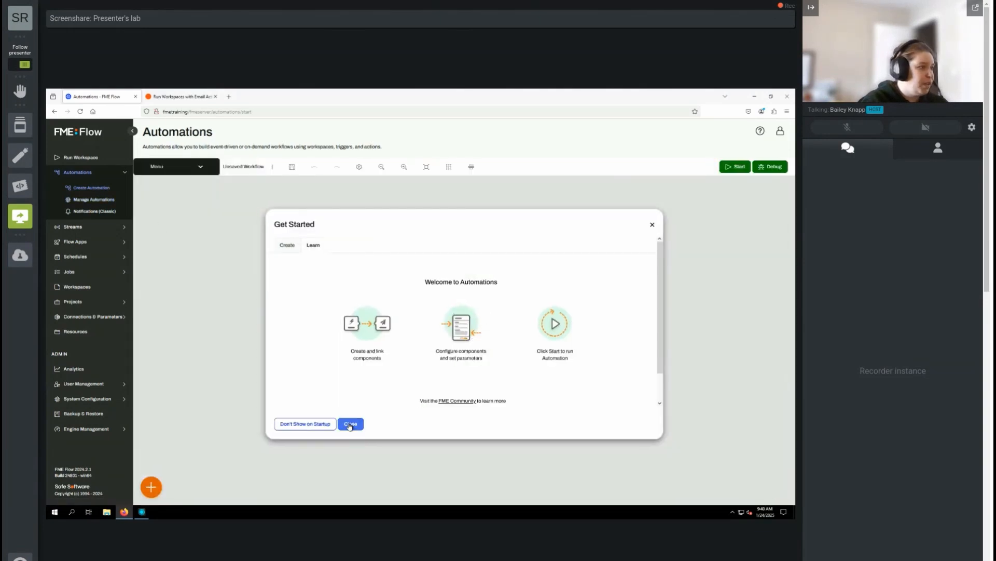
click(347, 420)
click(307, 334)
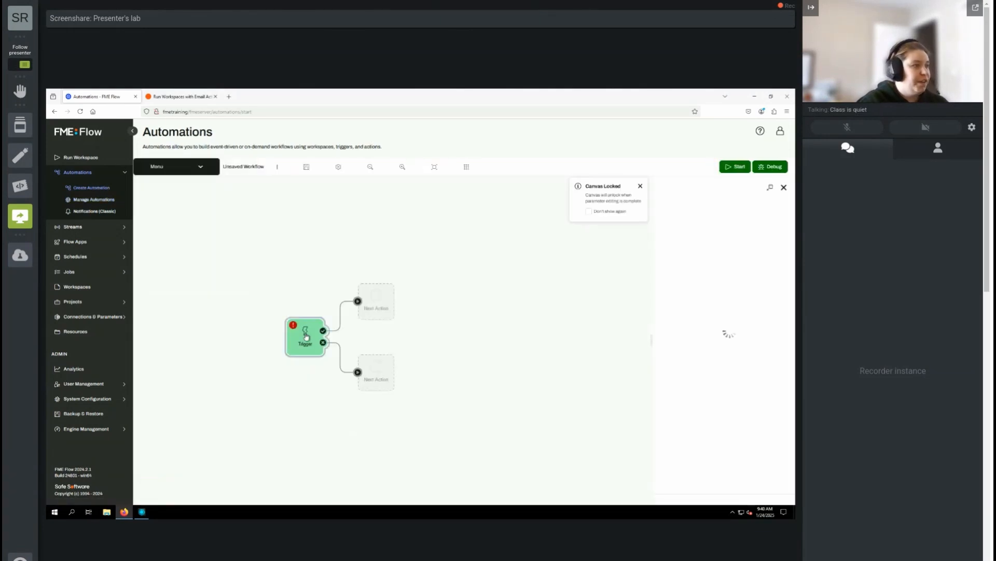
Choose Email - IMAP (received) as the trigger and examine the parameters it requires
click(711, 223)
scroll(708, 276, down, 3)
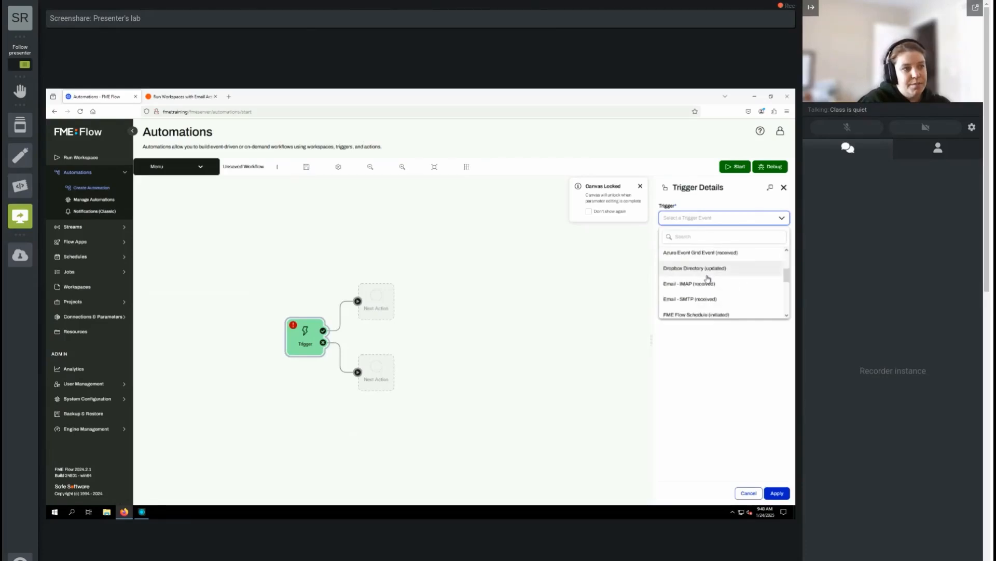
click(678, 284)
scroll(725, 391, down, 5)
scroll(726, 387, up, 5)
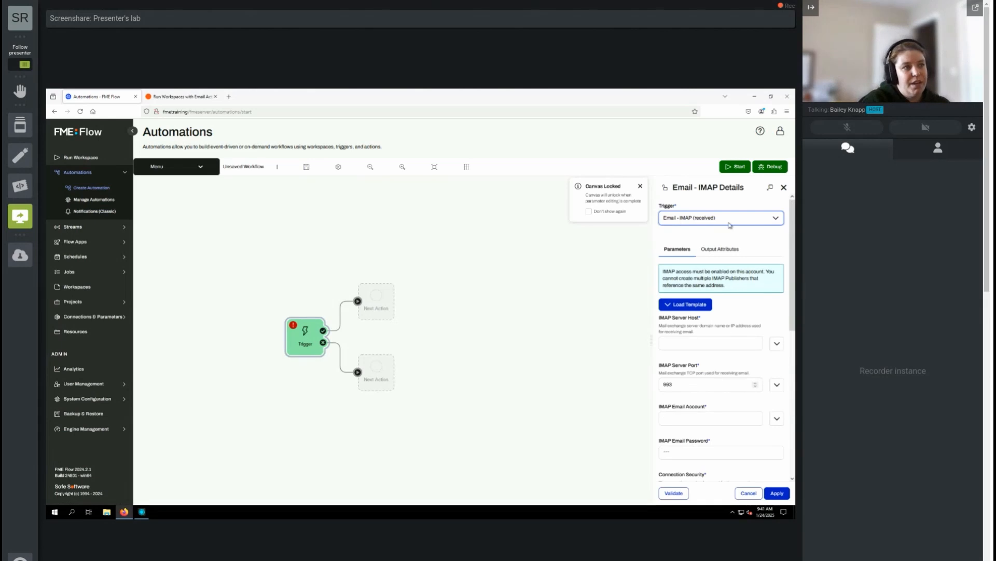
Set the trigger to Email - SMTP (received) and enter the presenter's email user name
click(712, 218)
scroll(708, 259, down, 3)
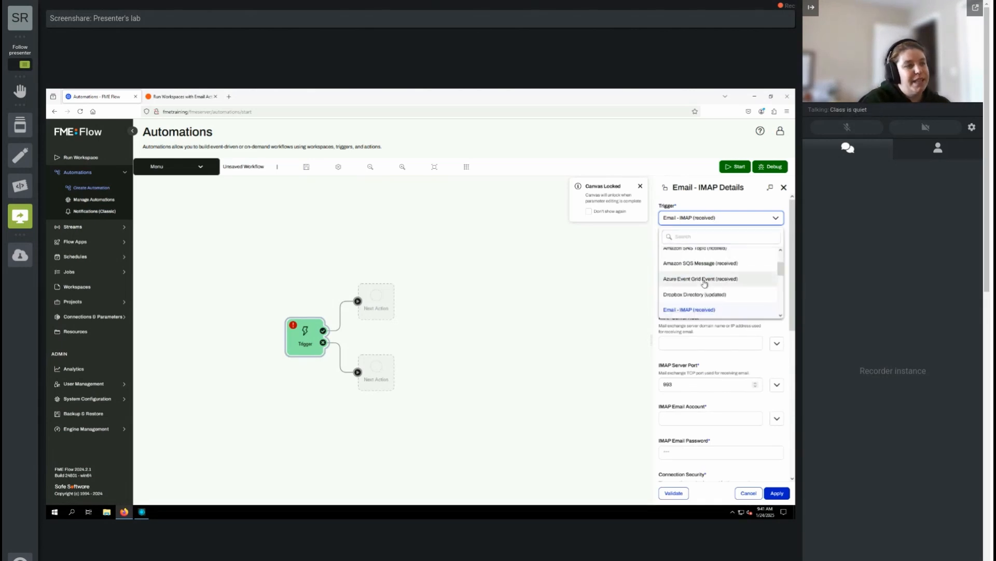
click(702, 292)
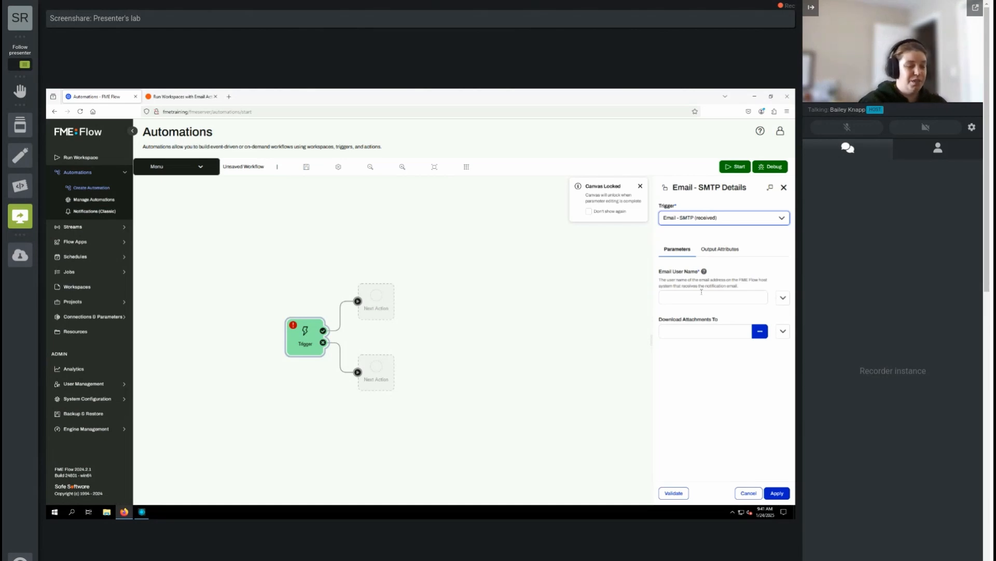
click(702, 296)
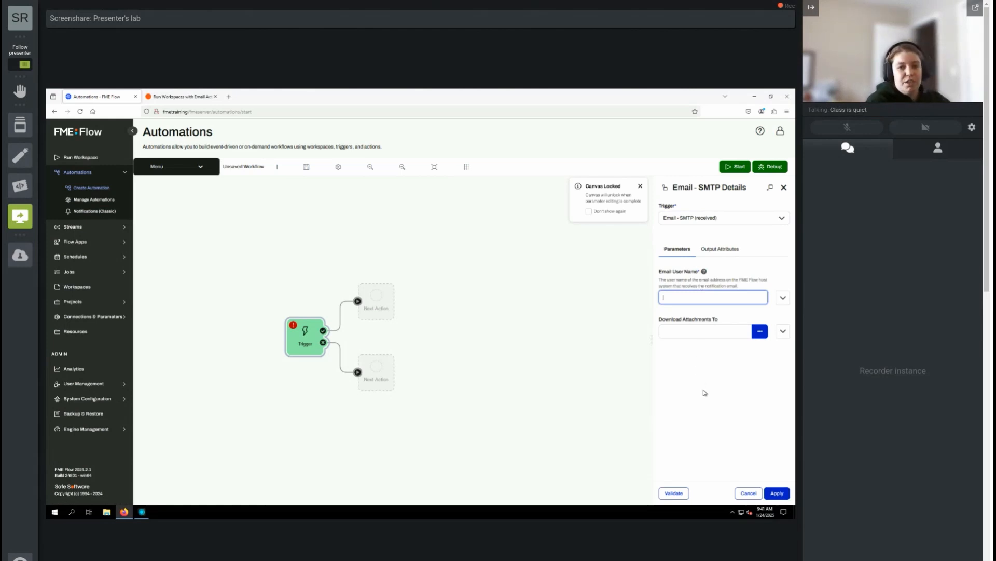
text(bailey)
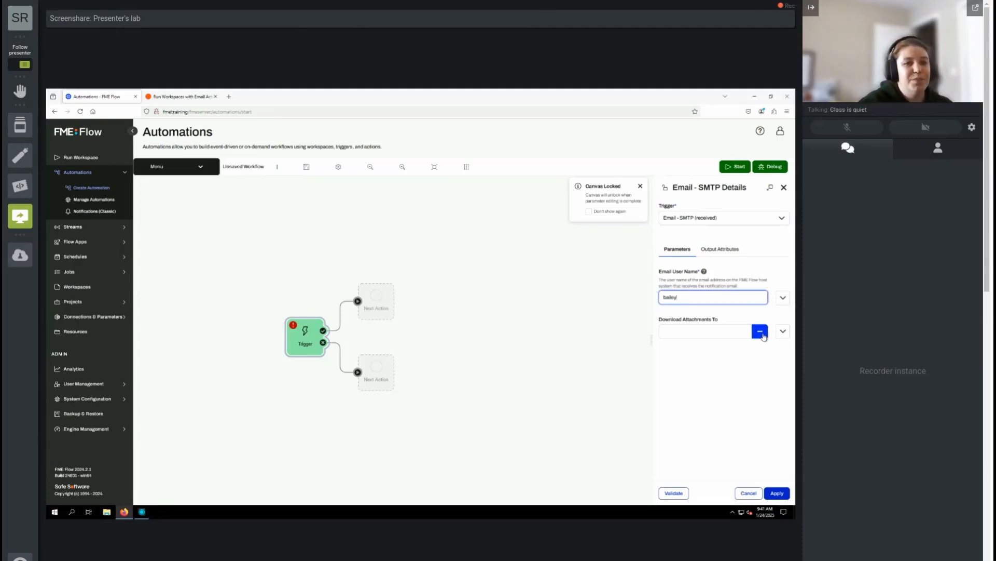
Create an IncomingEmail folder in the Data resources while setting the attachment download location, and validate and apply the SMTP trigger
click(763, 335)
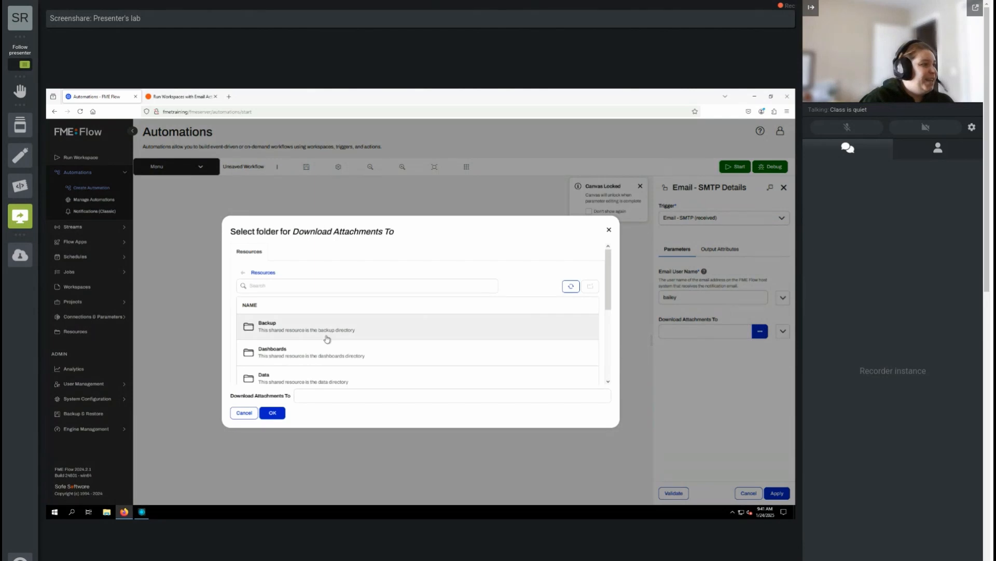
double_click(286, 379)
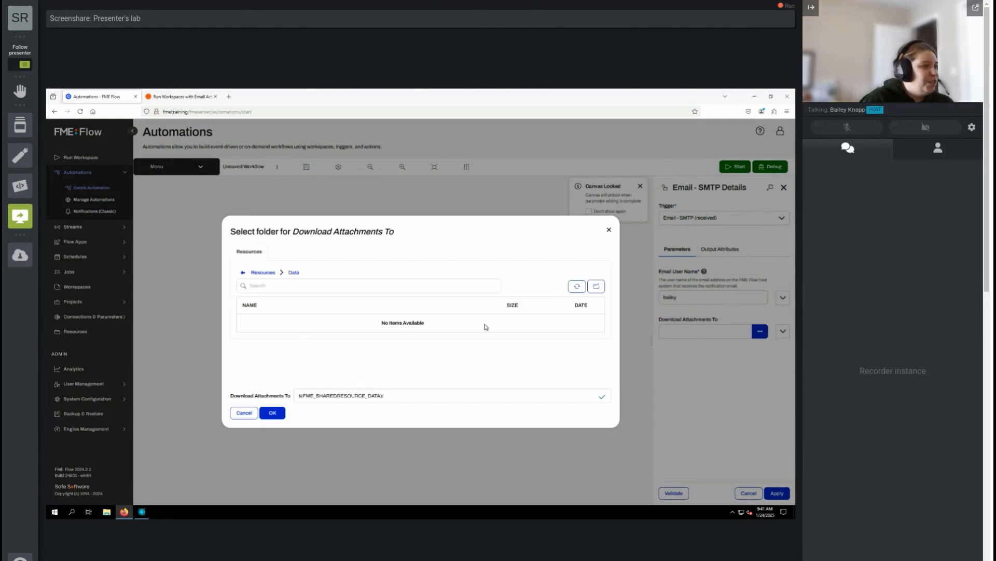
click(596, 286)
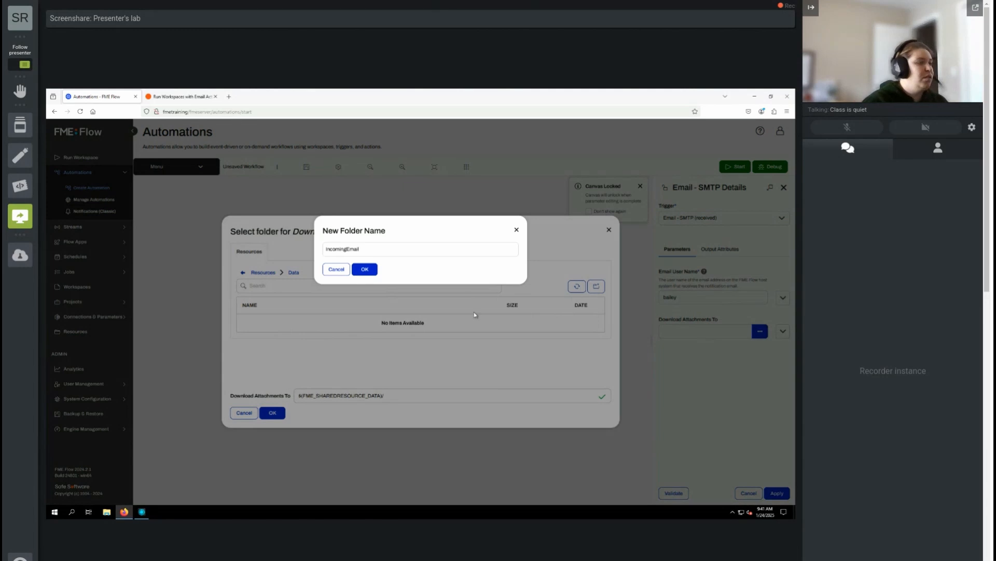
click(365, 275)
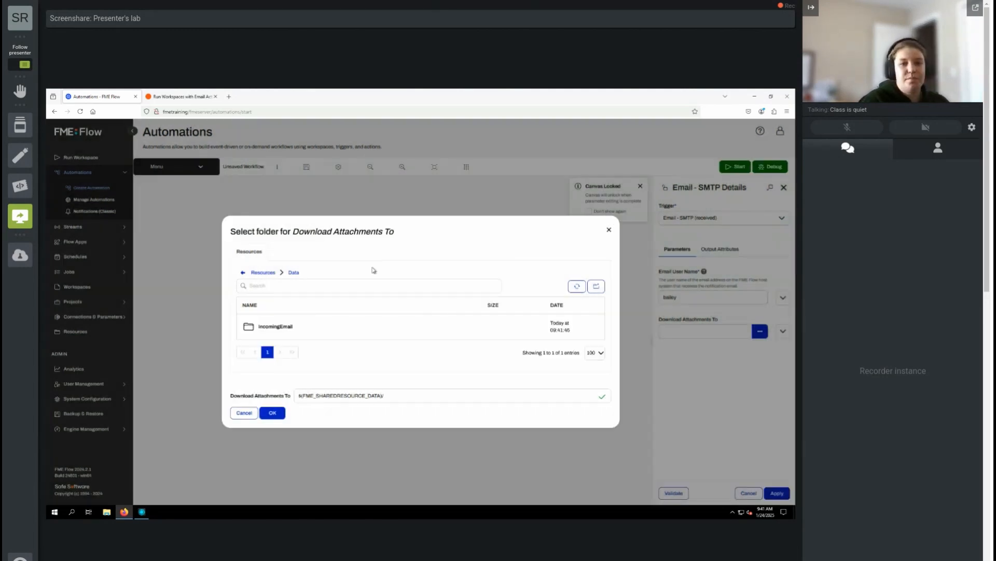
click(272, 412)
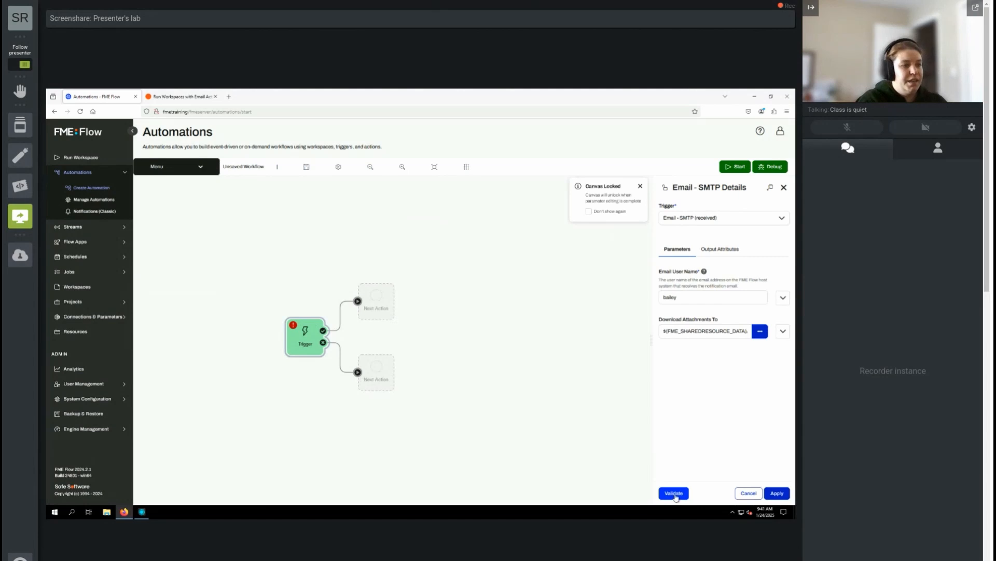
click(675, 495)
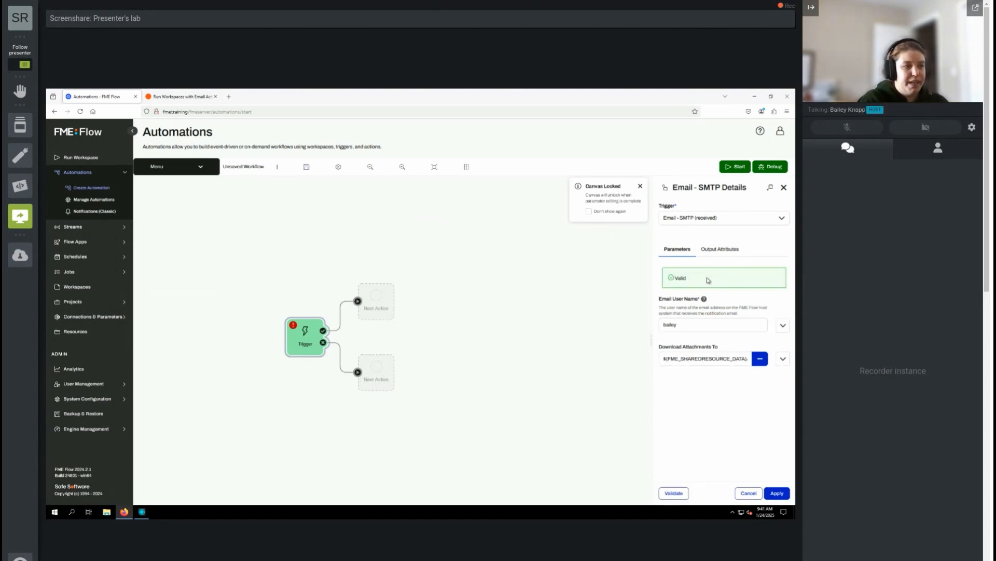
click(777, 494)
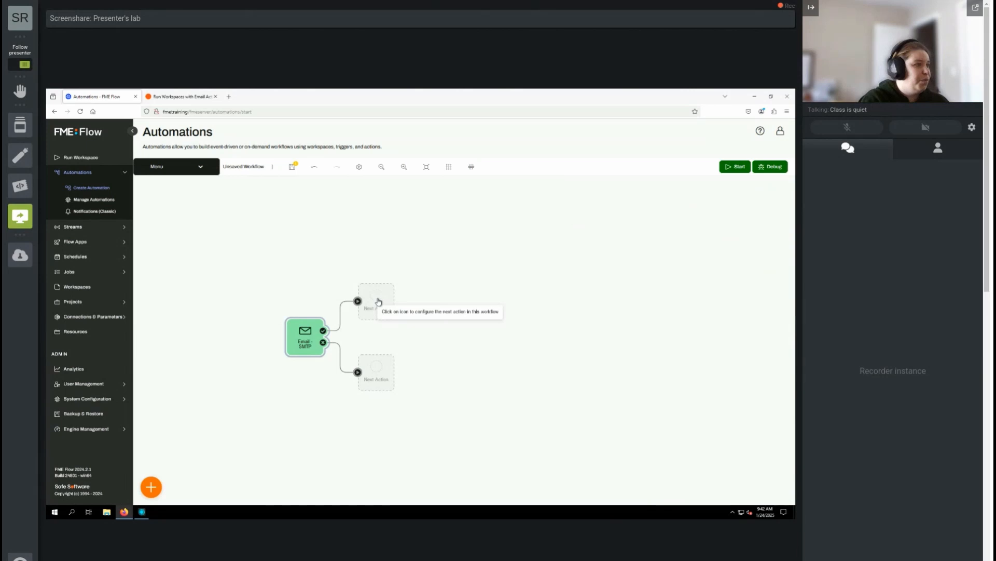
Set the trigger's success action to Run a Workspace, using exercise-run-a-workspace-in-response-to-incoming-email.fmw from the Training repository
click(378, 301)
click(681, 237)
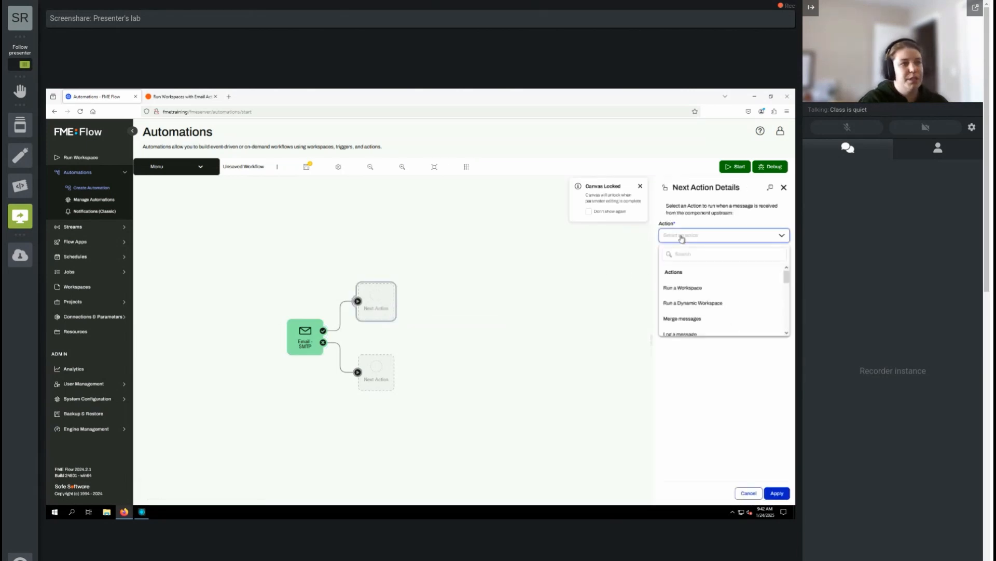
click(685, 288)
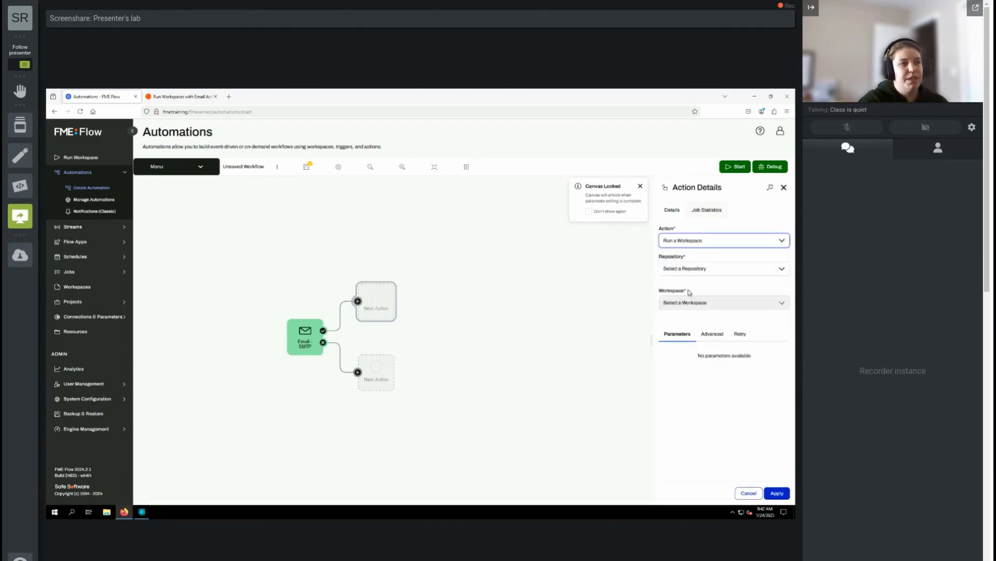
click(694, 269)
click(684, 316)
click(685, 304)
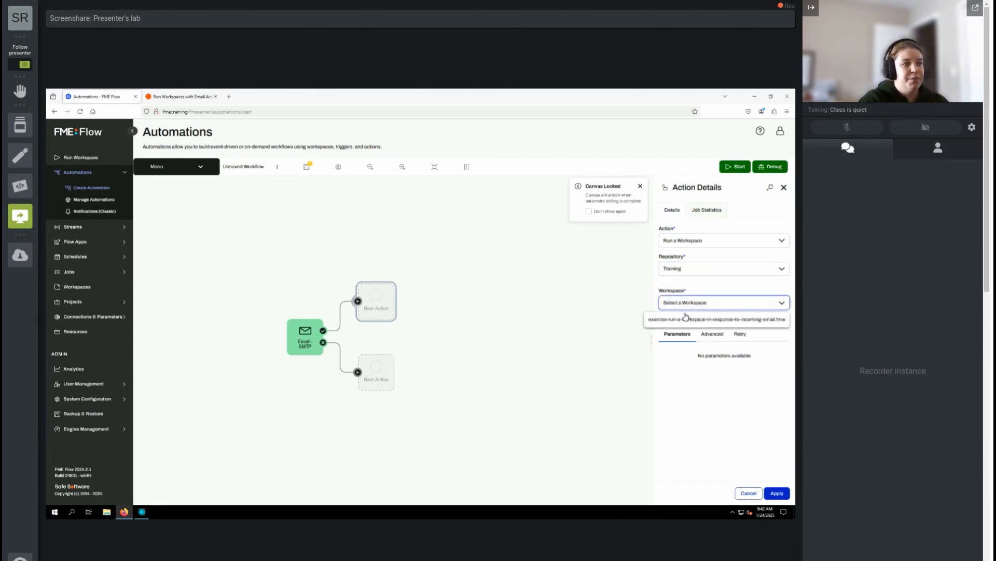
click(688, 319)
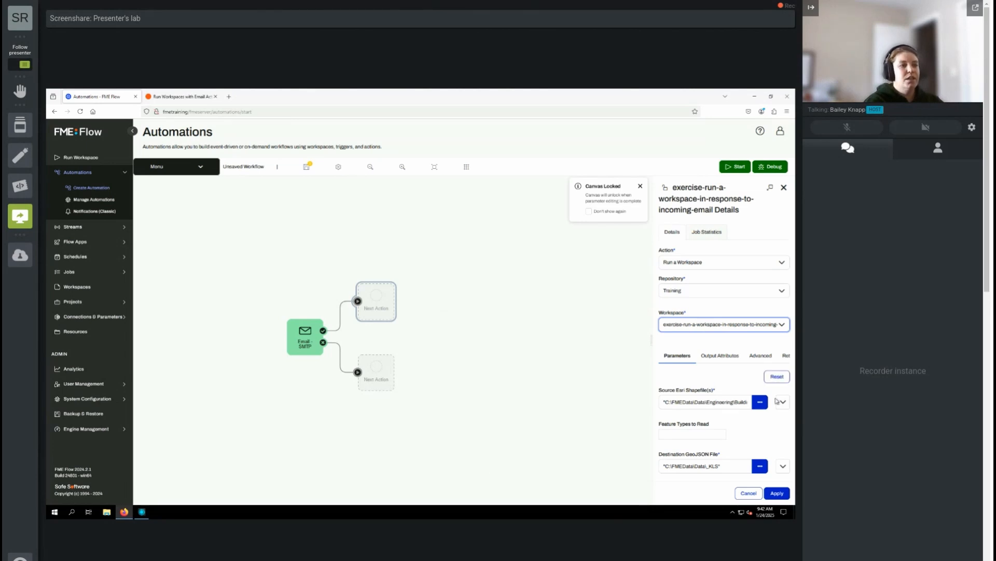
Link the action's Source Esri Shapefile(s) parameter to the Email Attachment attribute
click(783, 403)
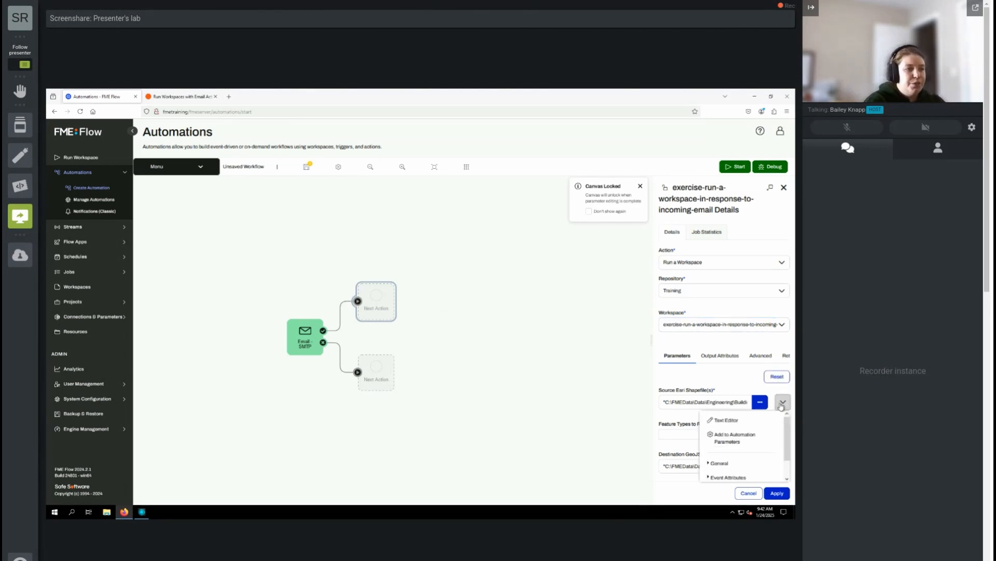
scroll(752, 441, down, 1)
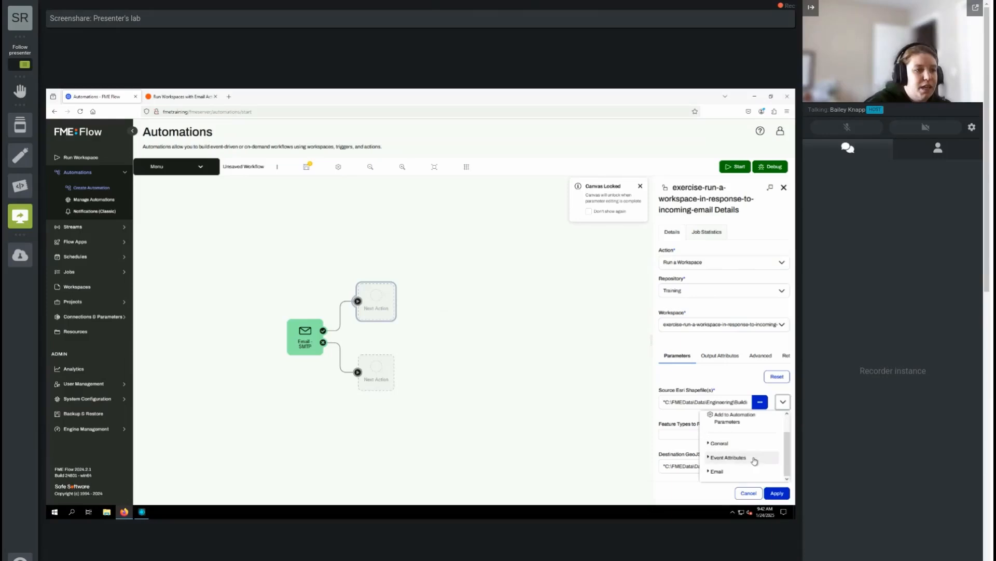
click(729, 472)
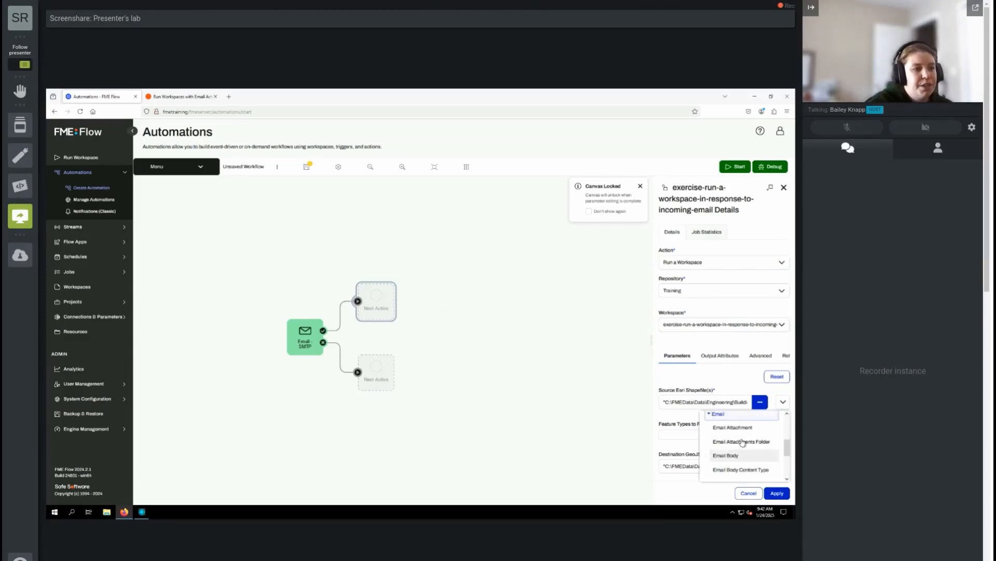
click(744, 430)
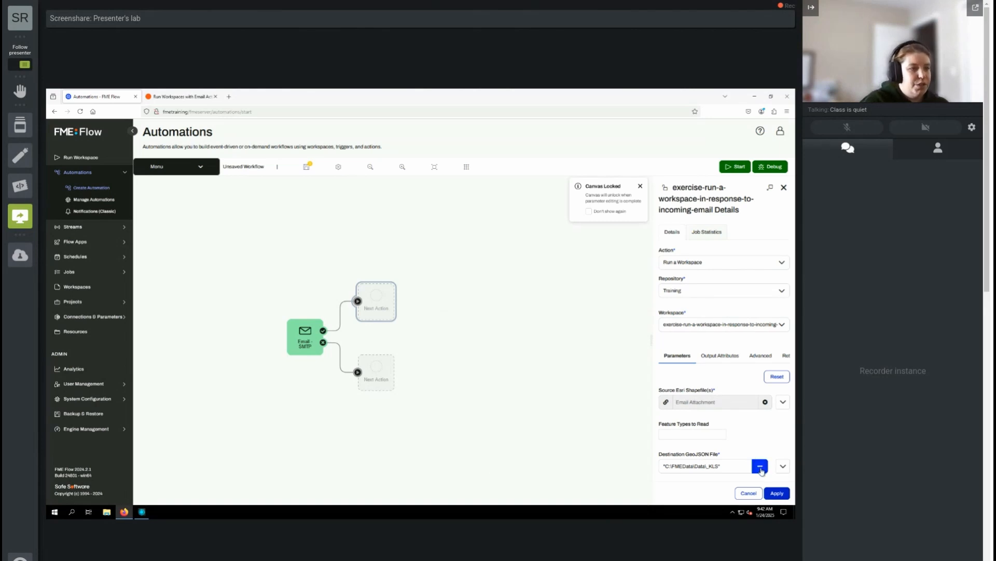
Try to set the action's Destination GeoJSON File to the IncomingEmail folder in the Data resources
click(760, 467)
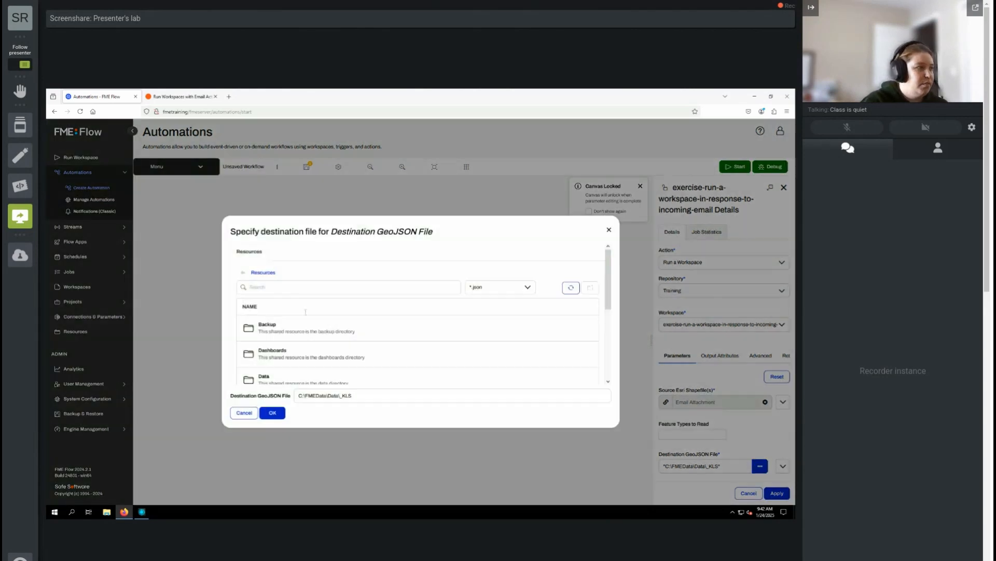
click(253, 377)
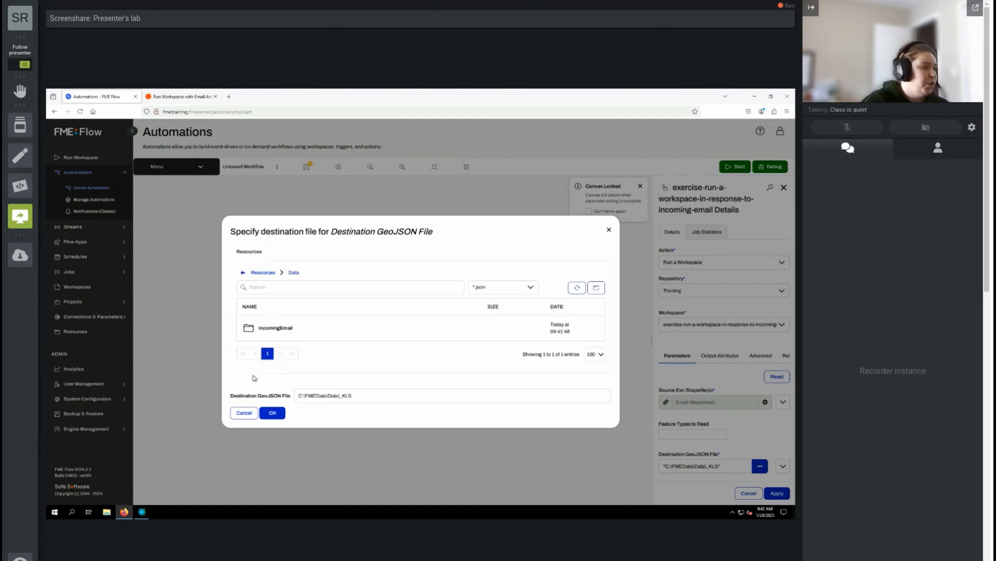
click(260, 338)
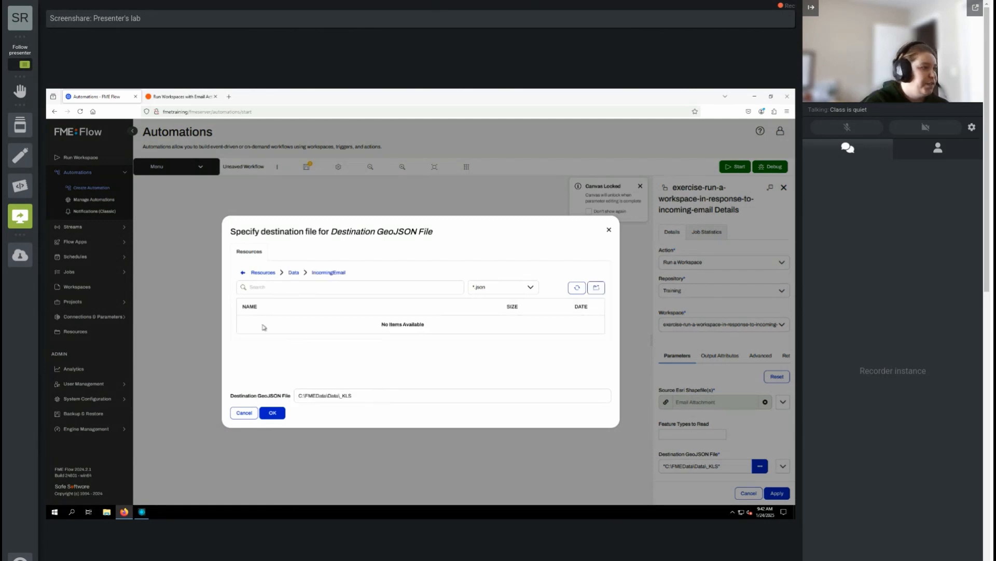
click(272, 412)
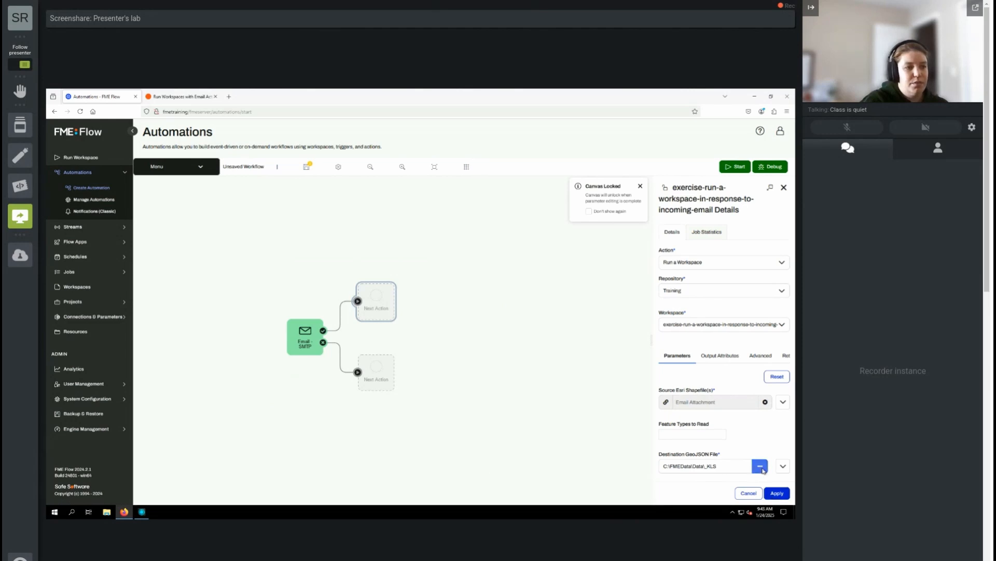
click(761, 467)
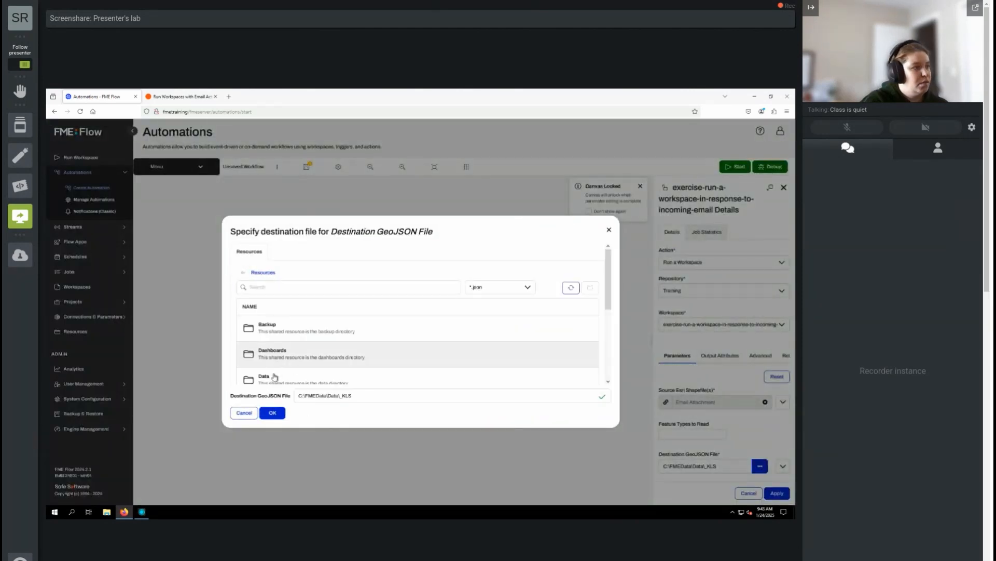
double_click(274, 377)
double_click(279, 332)
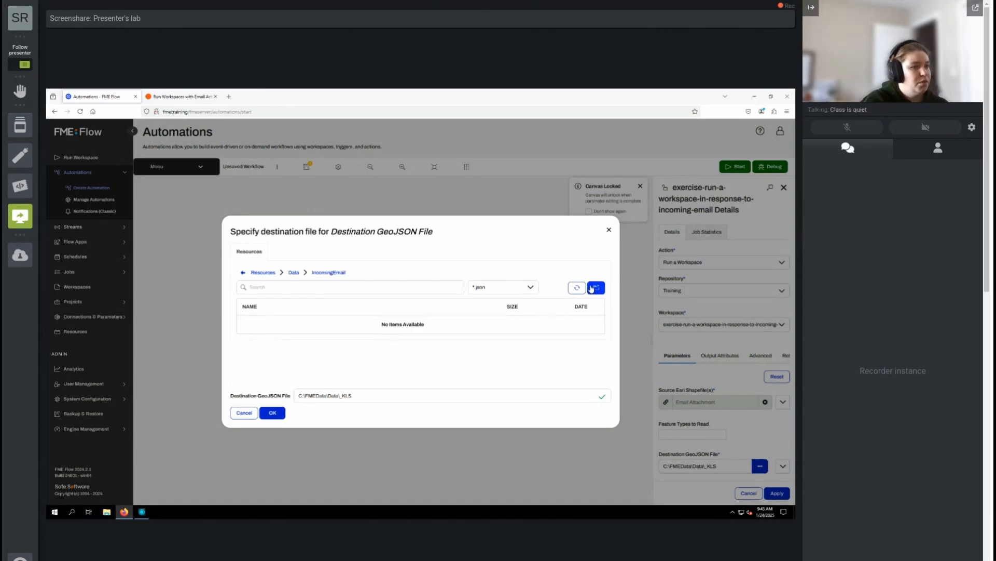
click(273, 414)
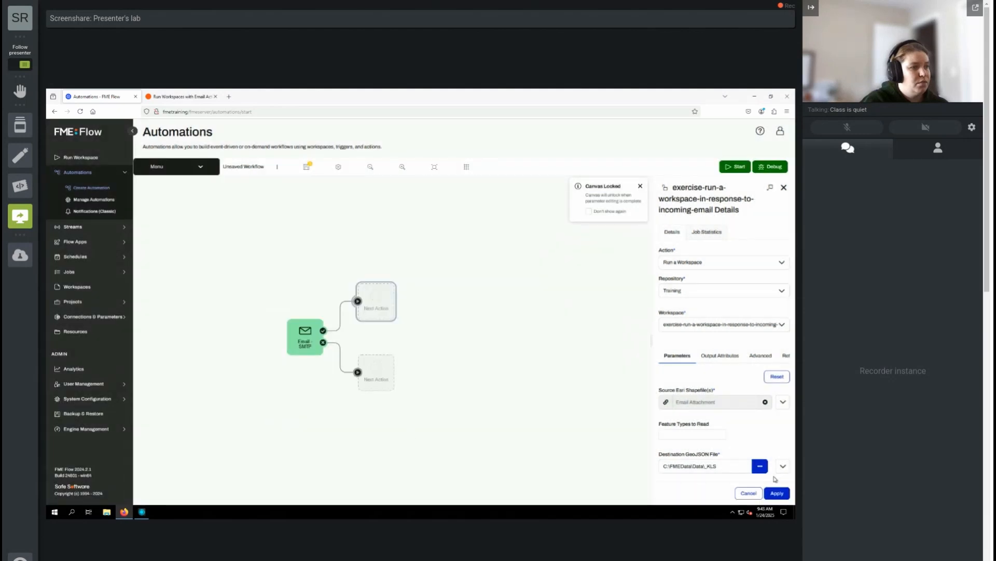
Clear the Destination GeoJSON File path and try to choose the Data resources' IncomingEmail folder in its place
click(758, 466)
drag(378, 393, 299, 396)
key(BackSpace)
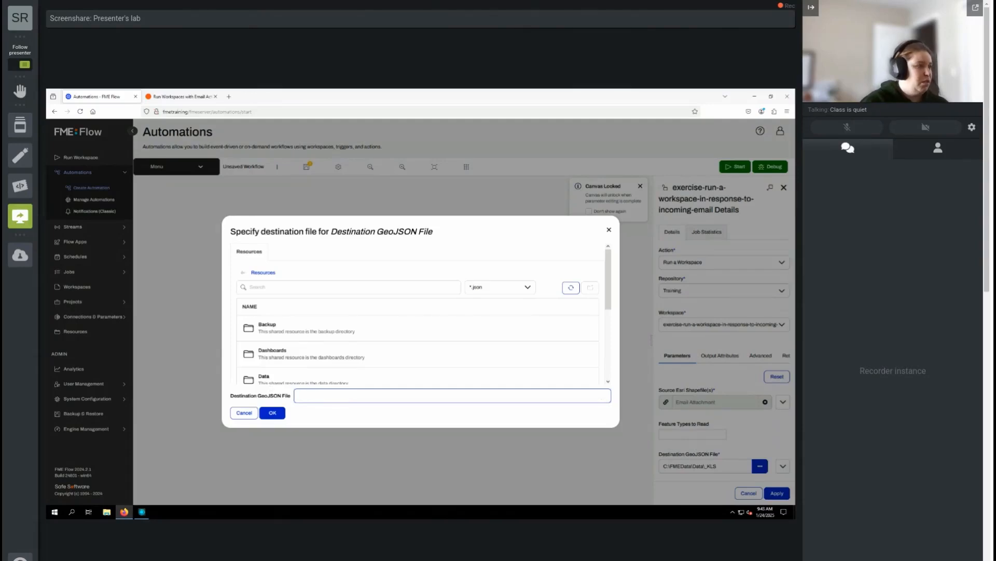
double_click(289, 373)
double_click(285, 329)
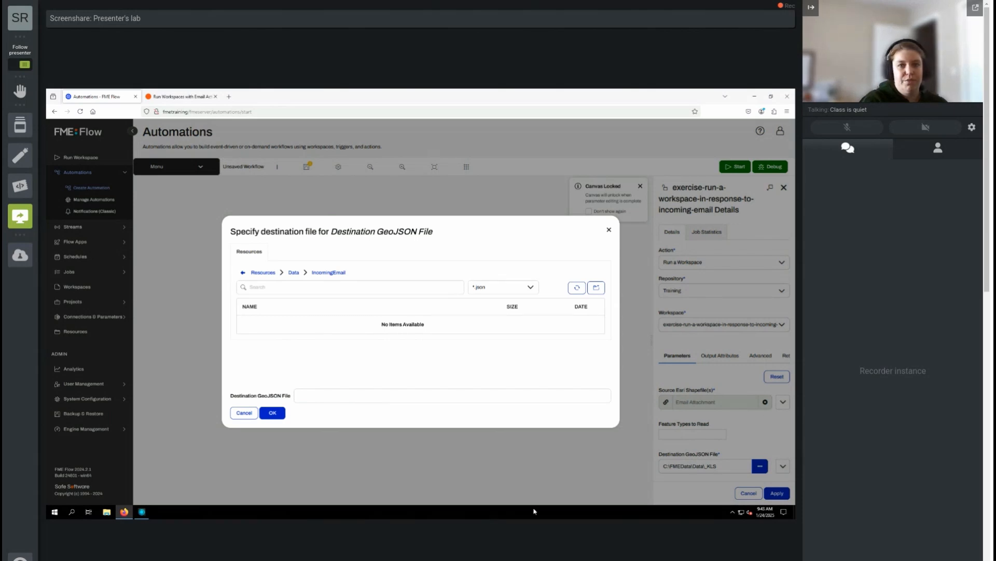
click(272, 413)
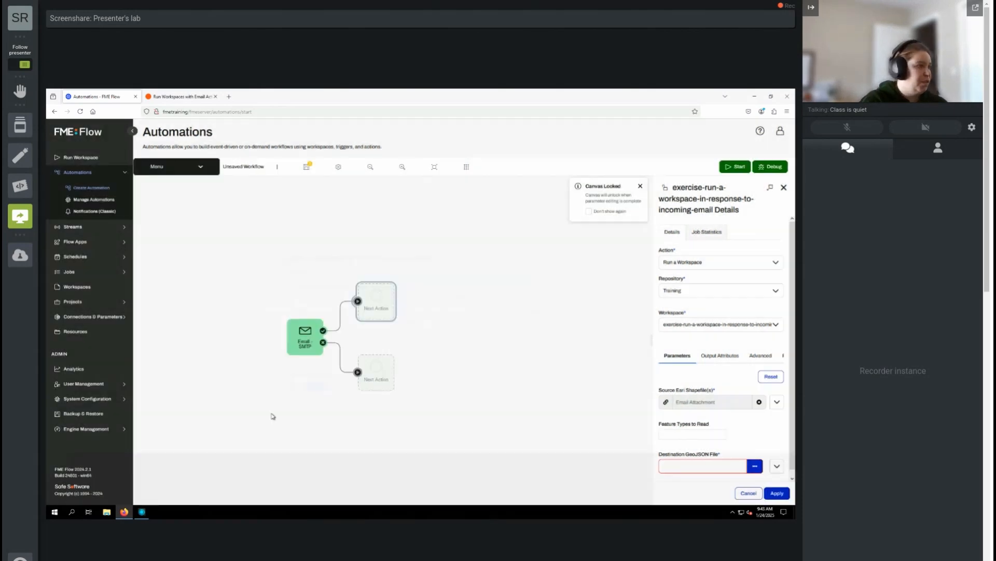
click(755, 468)
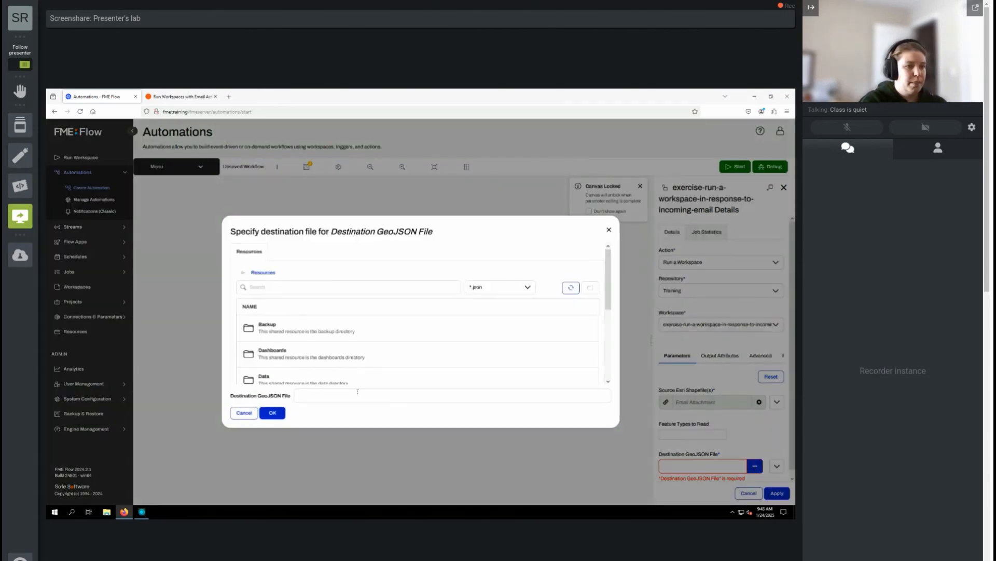
double_click(266, 375)
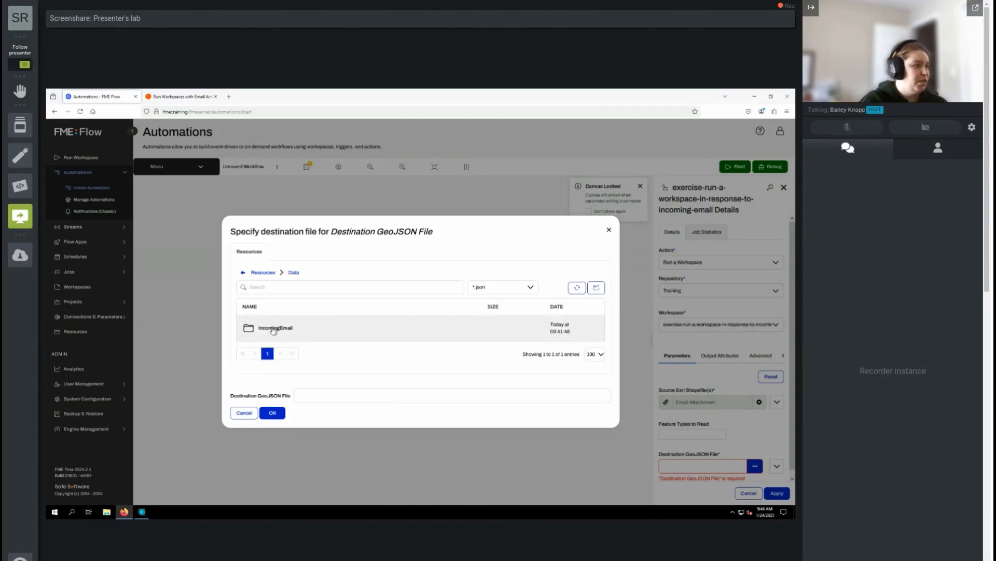
click(244, 412)
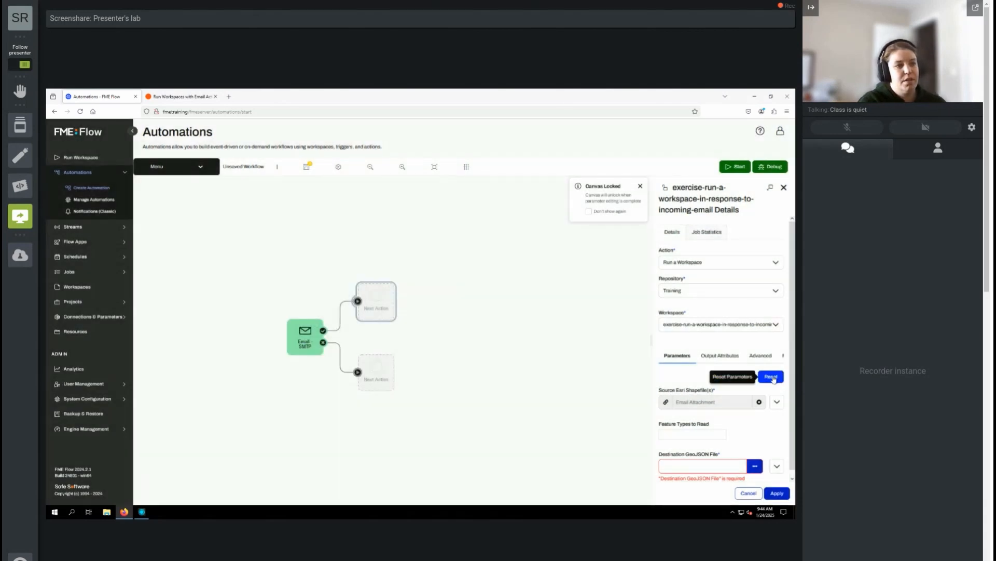
Reset the action's parameters, relink Source Esri Shapefile(s) to the Email Attachment attribute, and apply the action
click(772, 378)
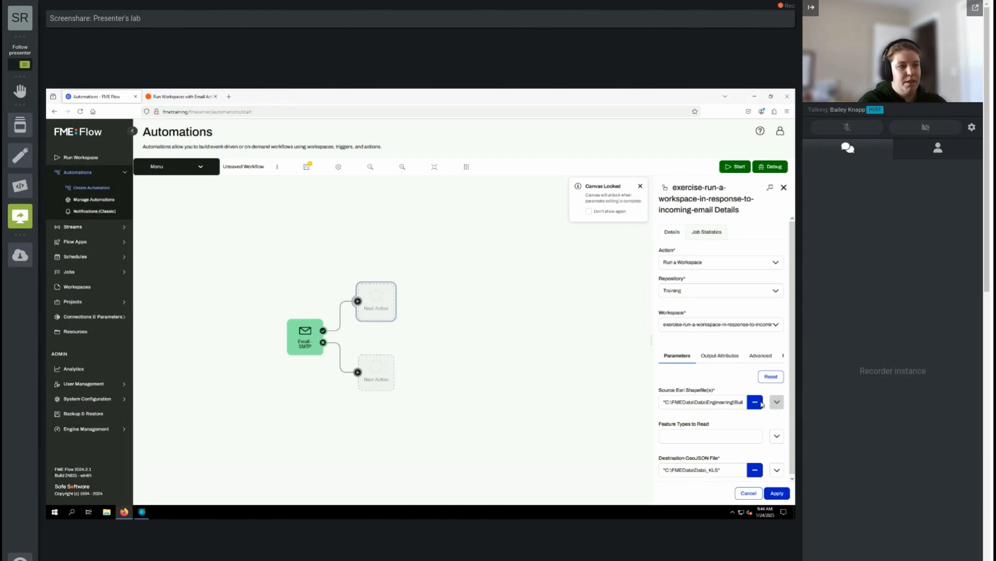
click(755, 403)
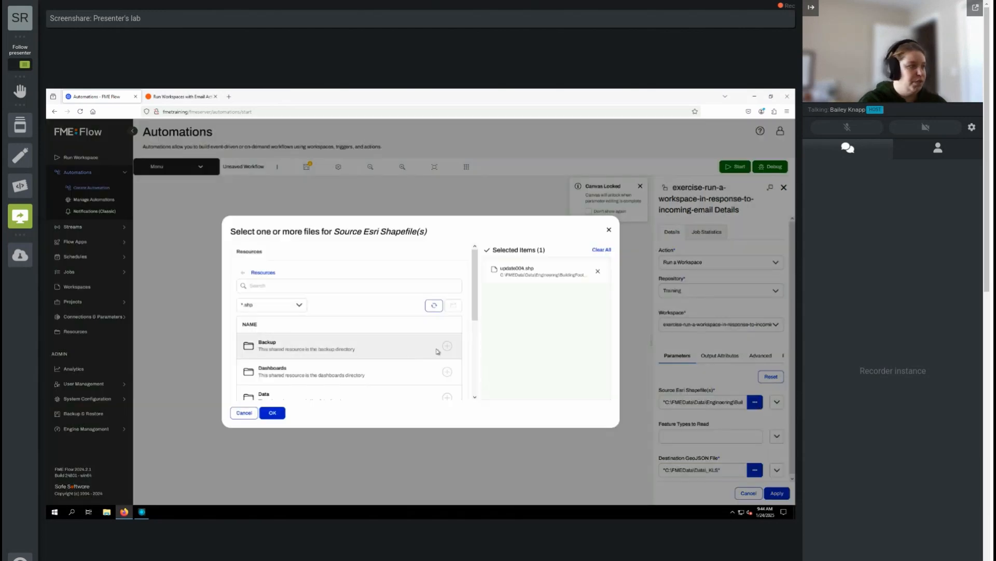
click(246, 414)
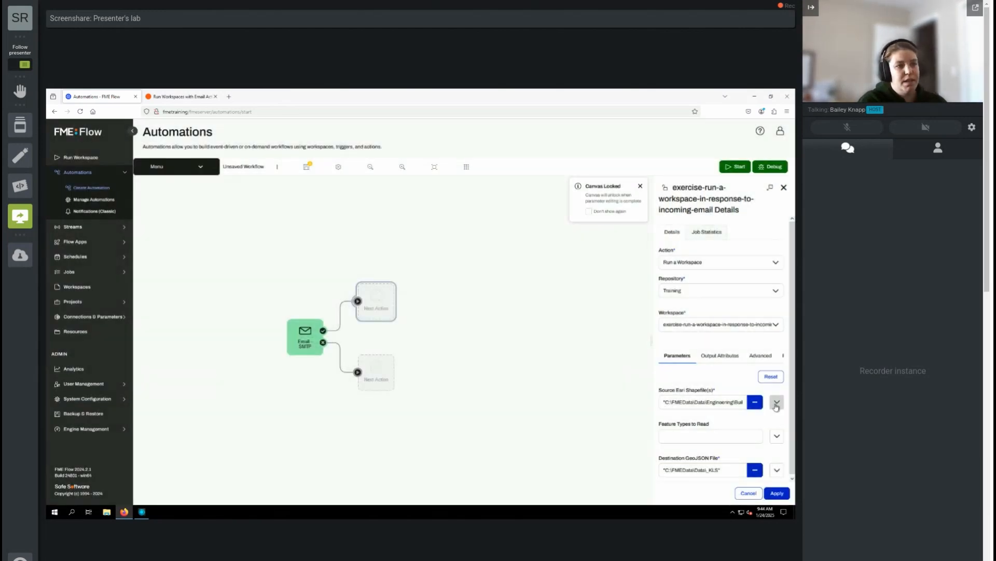
click(777, 402)
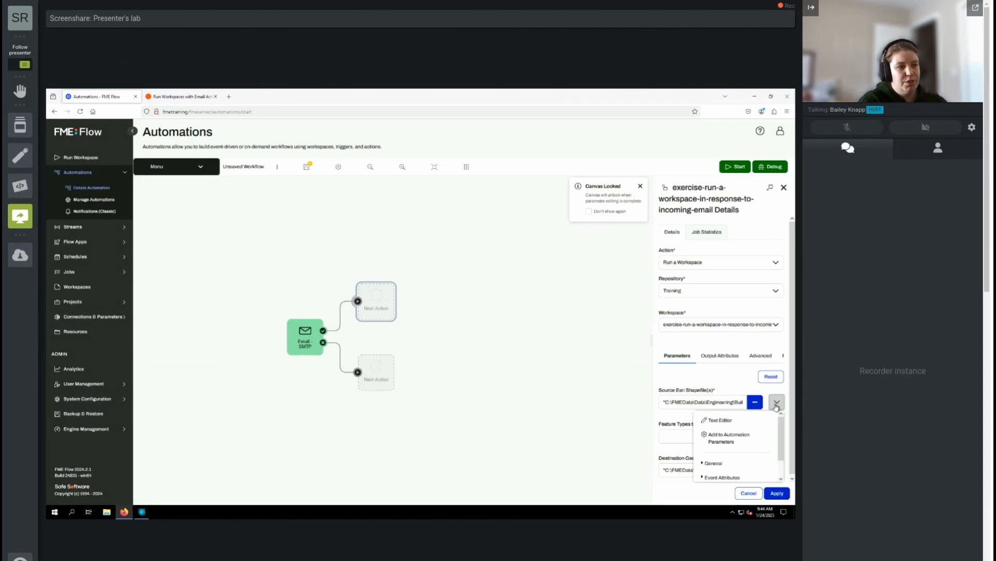
scroll(743, 462, down, 1)
click(741, 461)
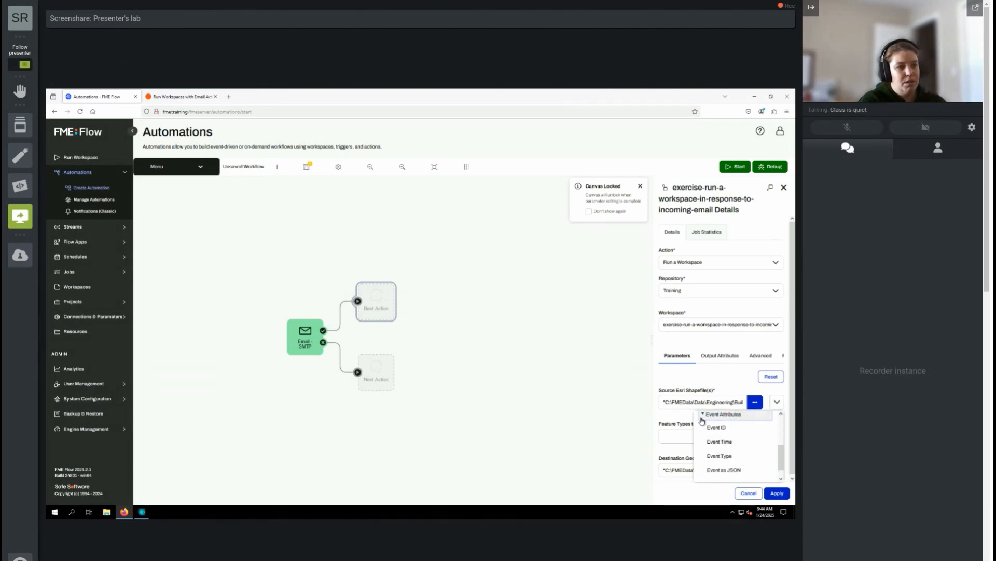
click(703, 416)
click(710, 472)
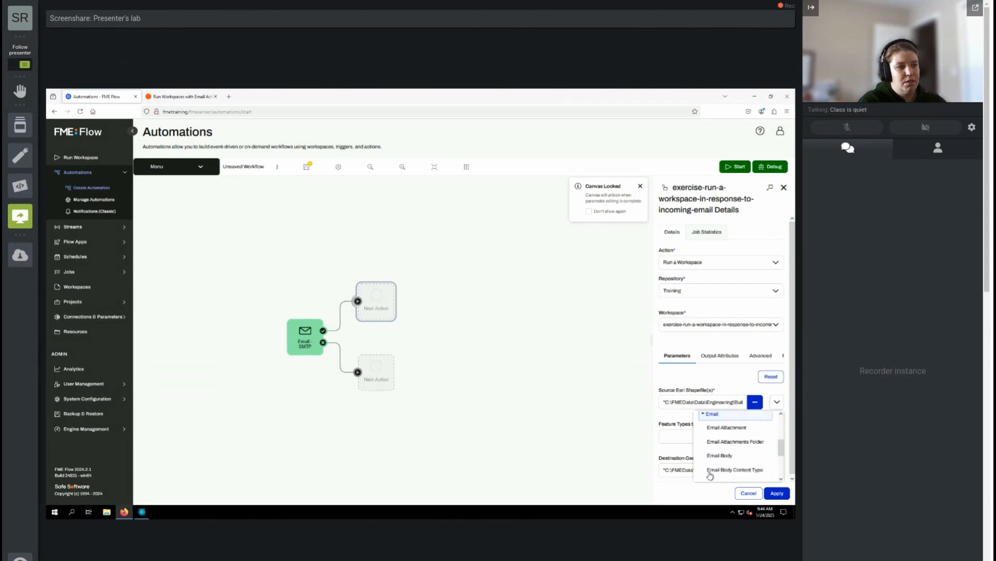
click(728, 427)
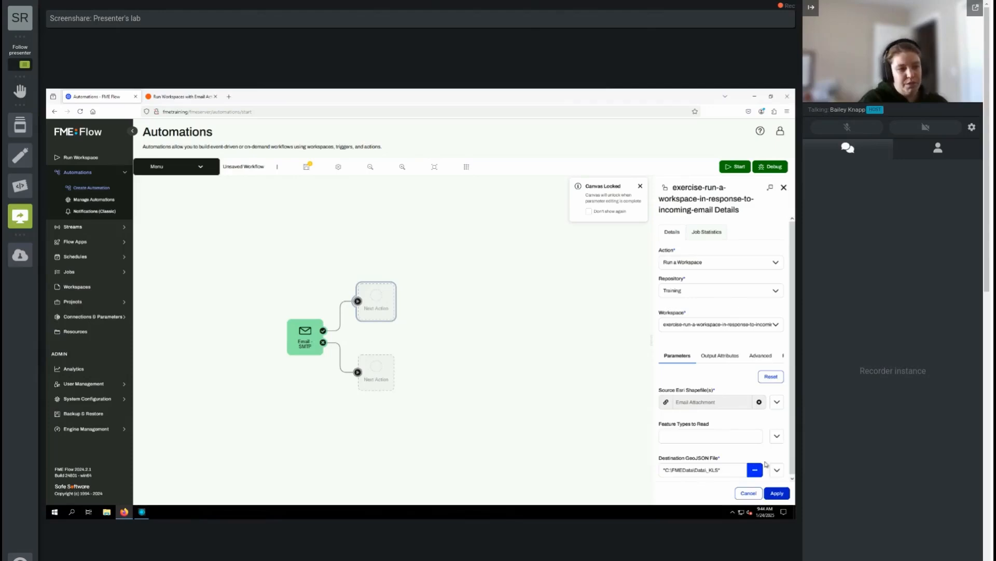
scroll(766, 437, down, 1)
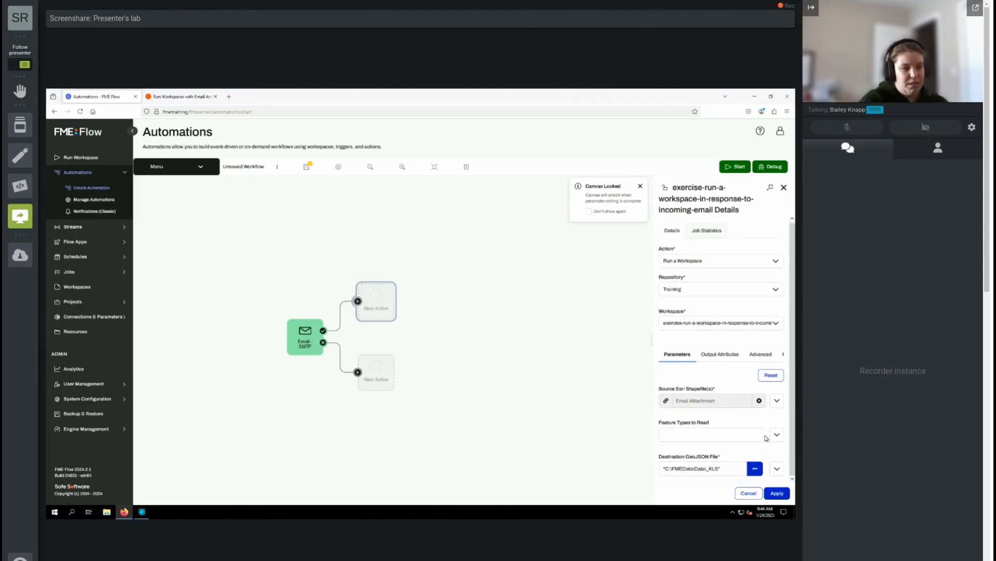
click(782, 497)
Set the Email - SMTP trigger to download attachments to the IncomingEmail folder in the Data resources, and apply it
double_click(304, 343)
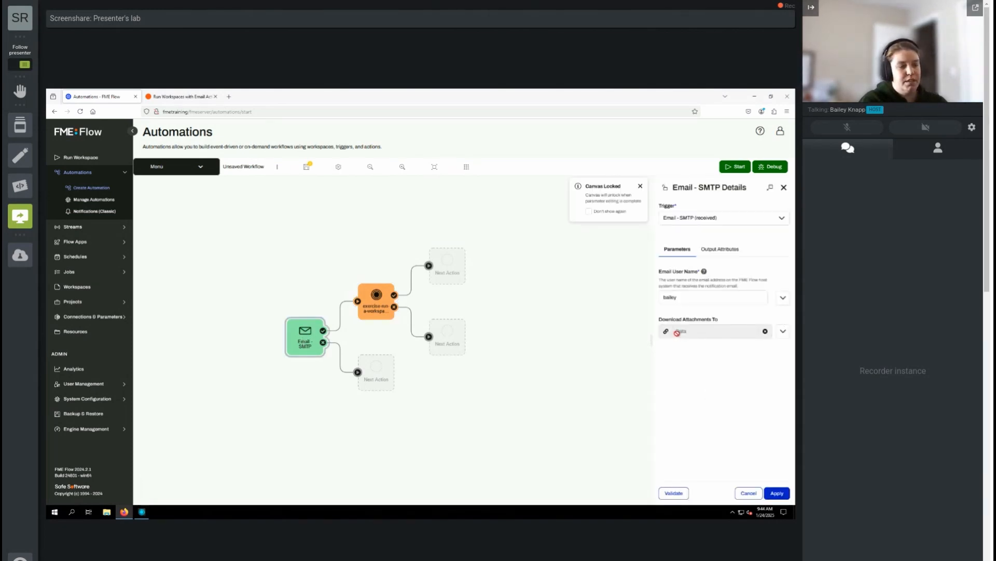
click(775, 493)
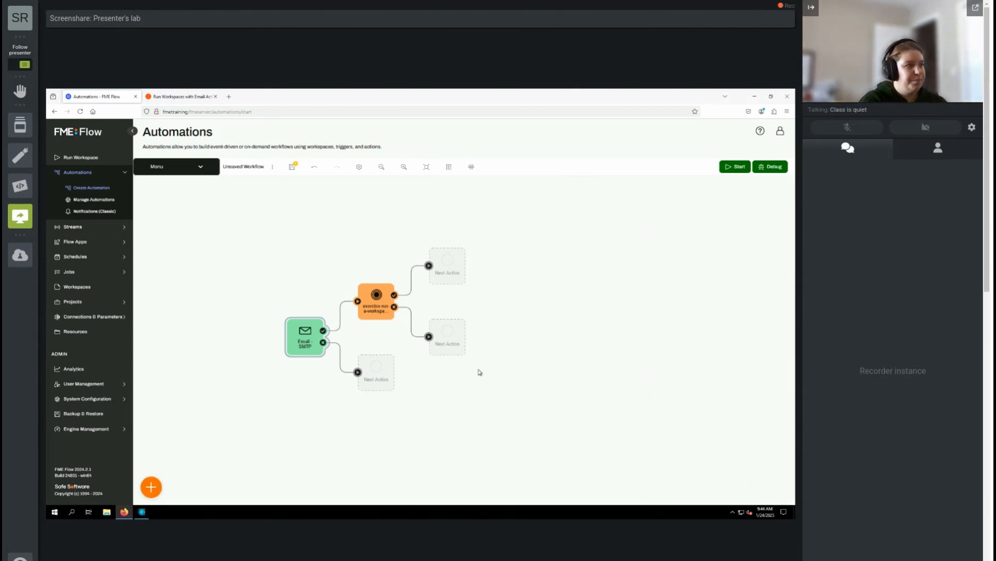
click(307, 336)
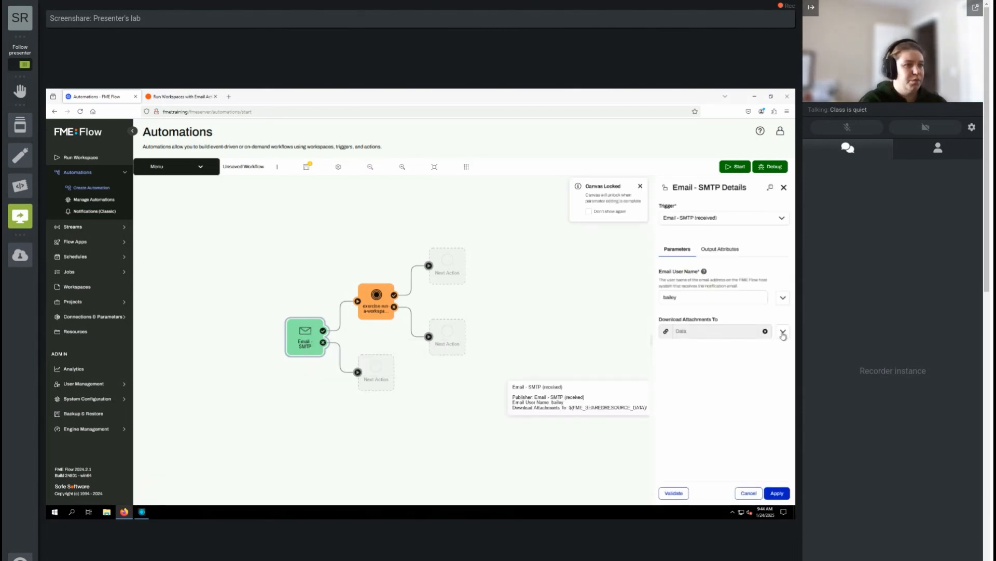
click(765, 332)
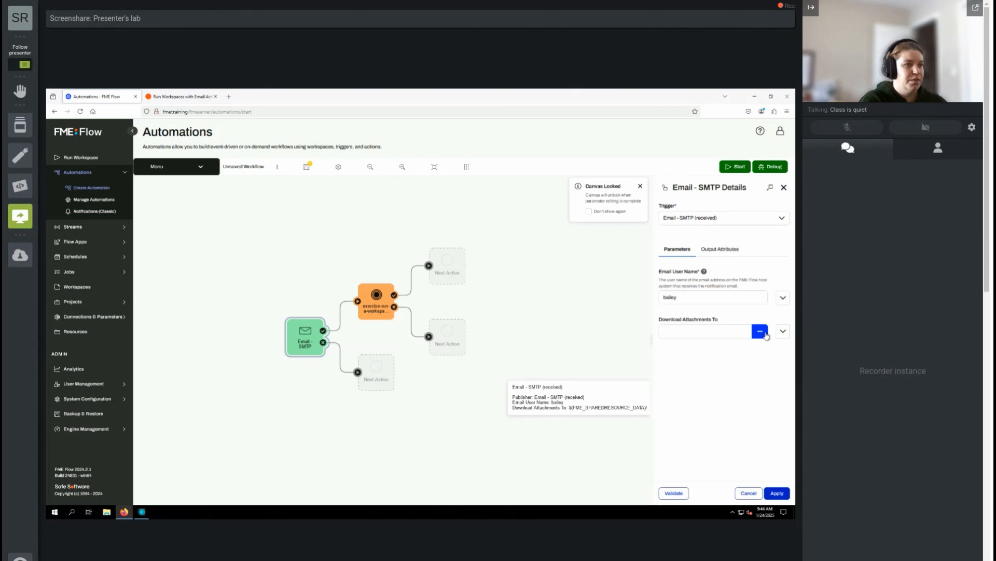
click(760, 331)
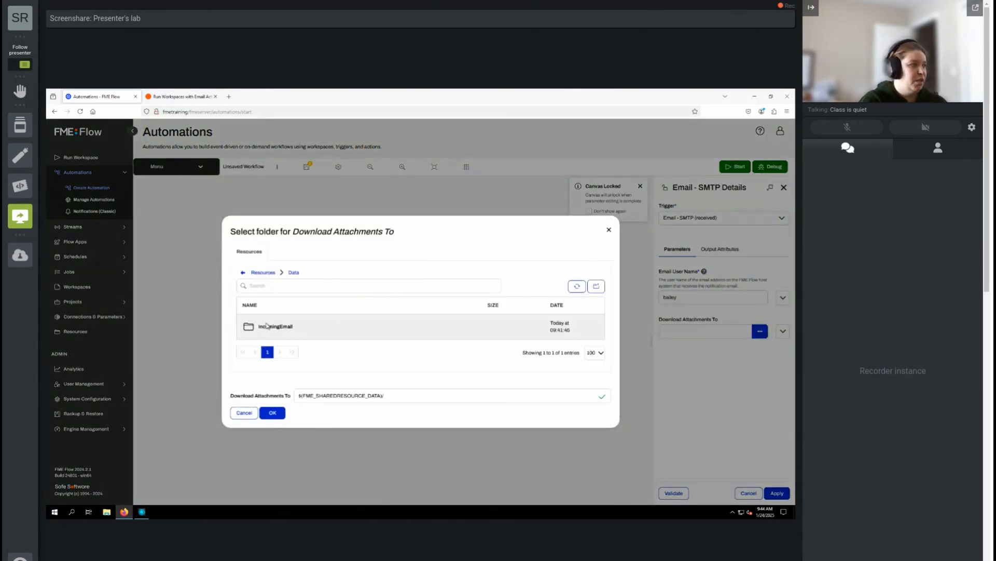
double_click(265, 327)
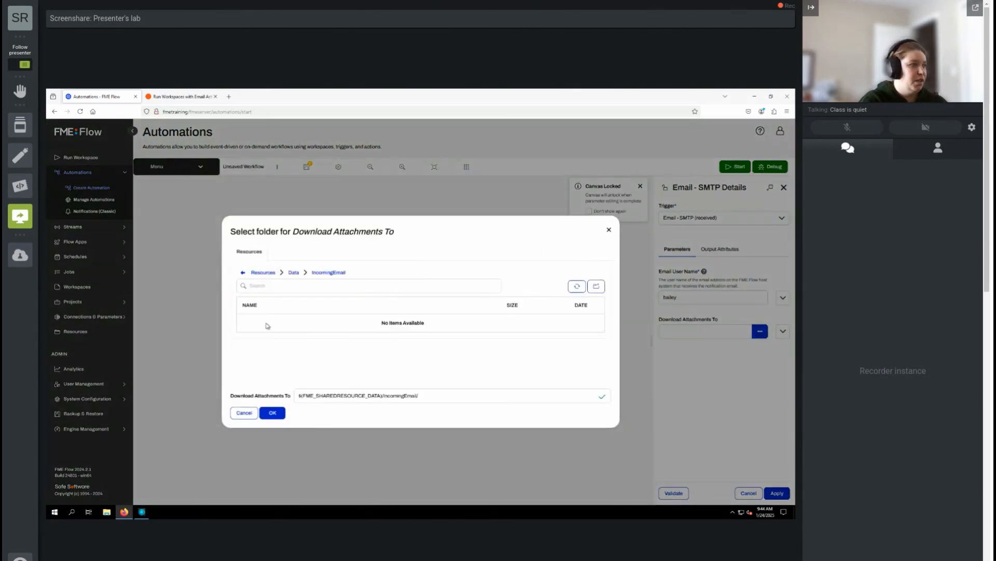
click(273, 412)
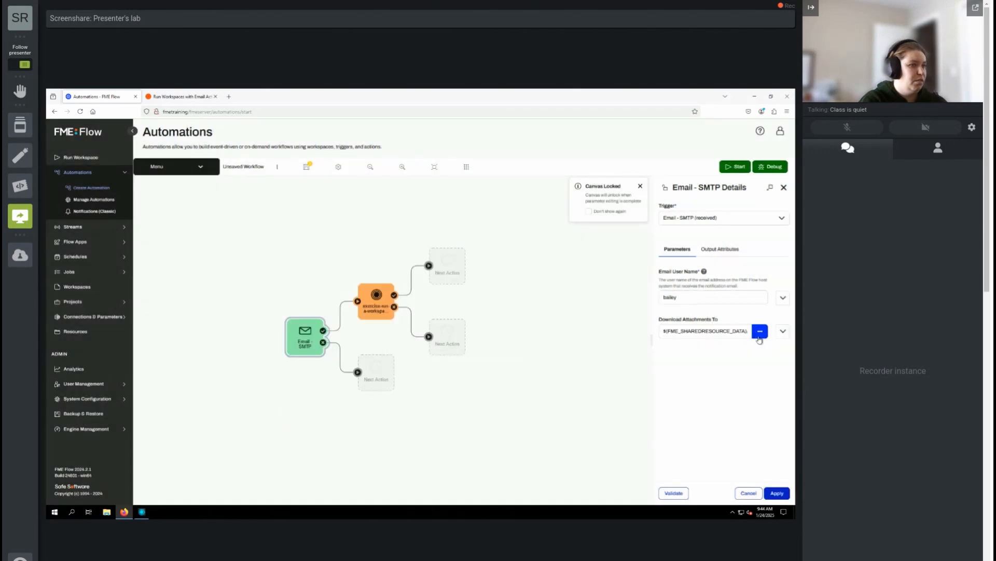
click(779, 496)
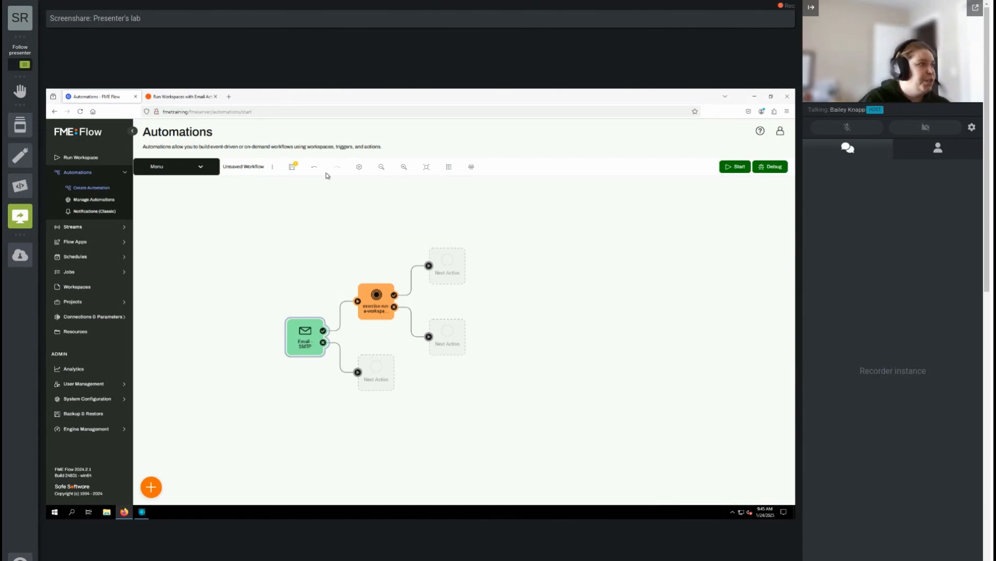
Save the automation as IncomingEmail and start it
click(293, 167)
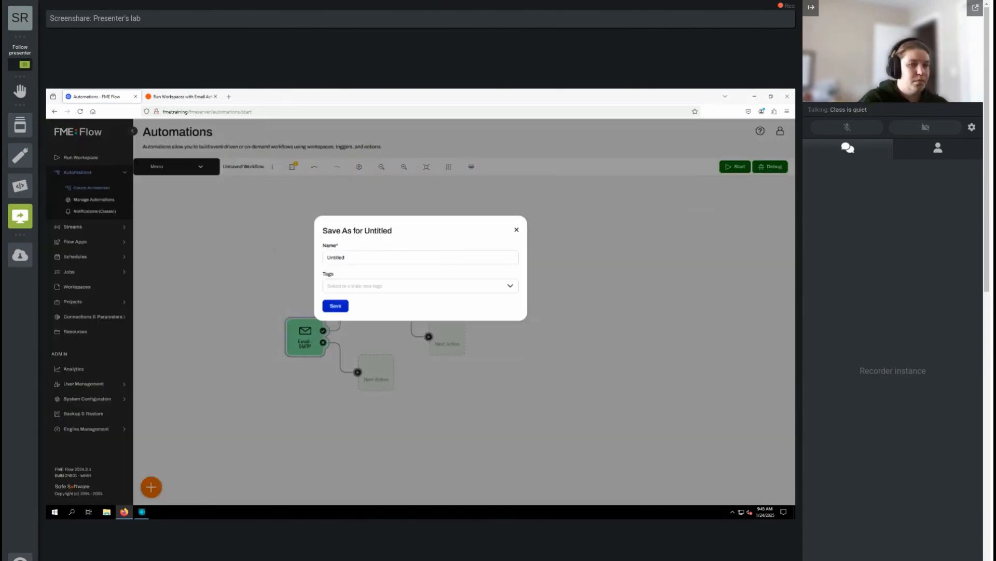
double_click(349, 255)
text(IncomingEm)
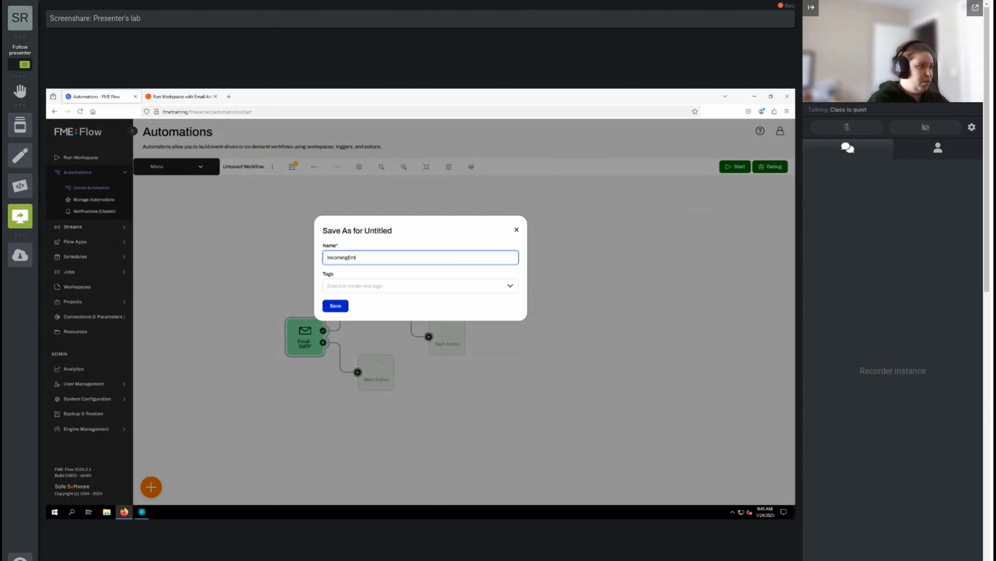
text(ail)
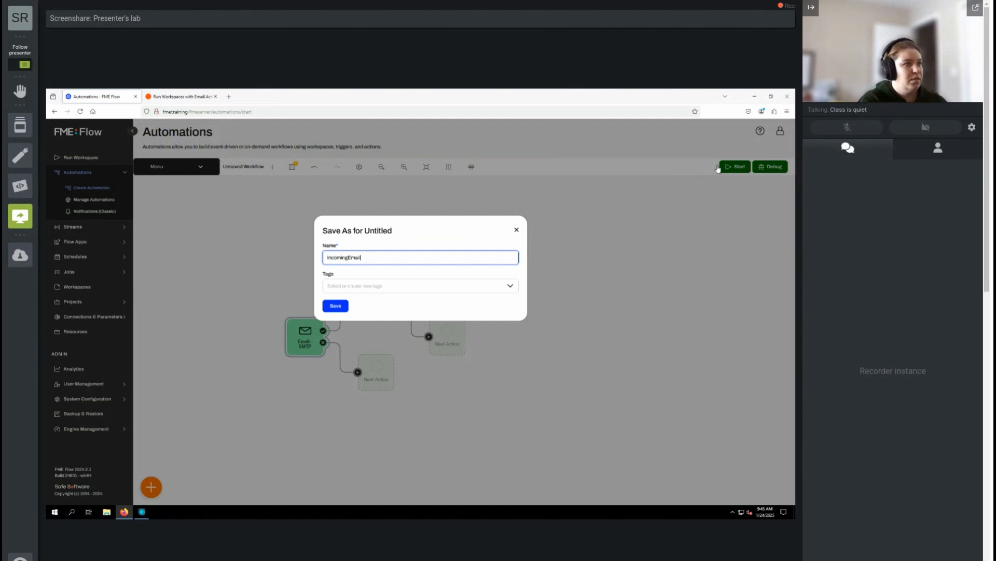
click(329, 308)
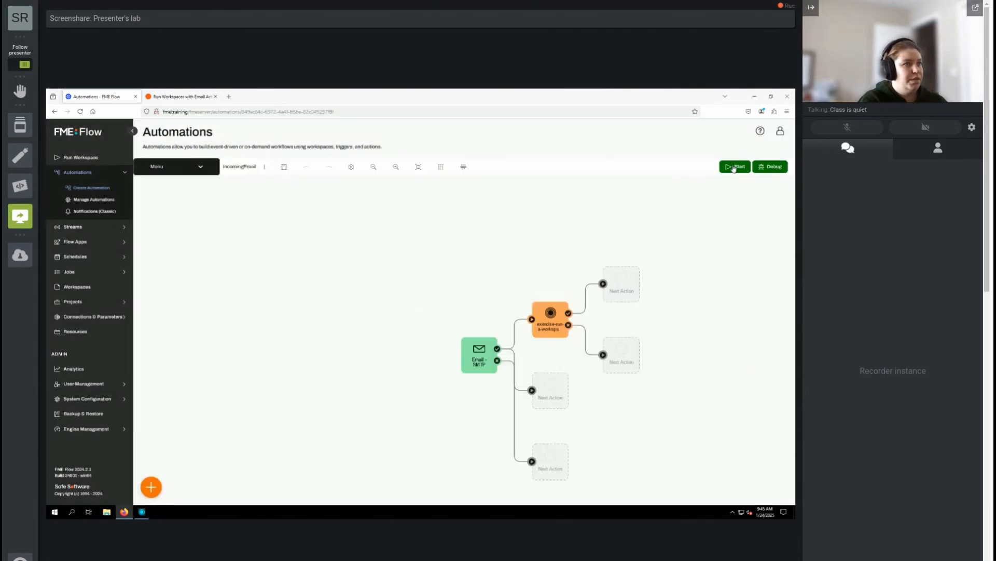
click(736, 167)
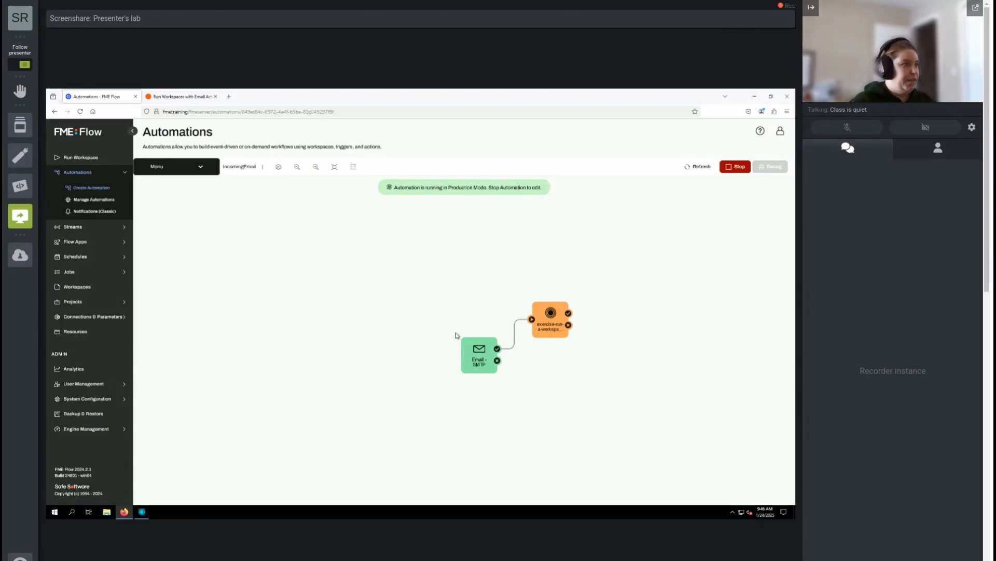
Review the processed-email entry in the automation's trigger_email.log file, and check the list of completed jobs
click(184, 167)
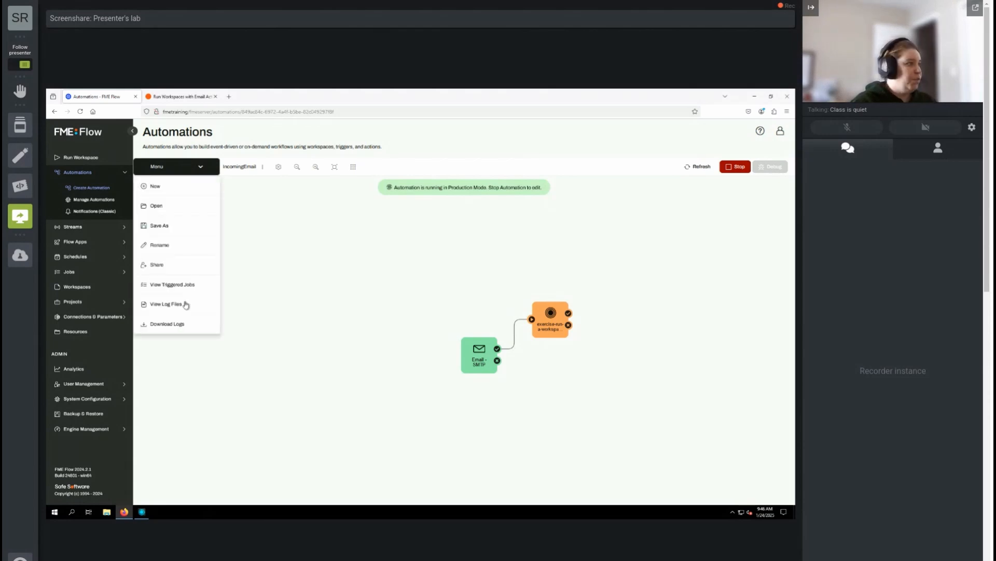
click(187, 305)
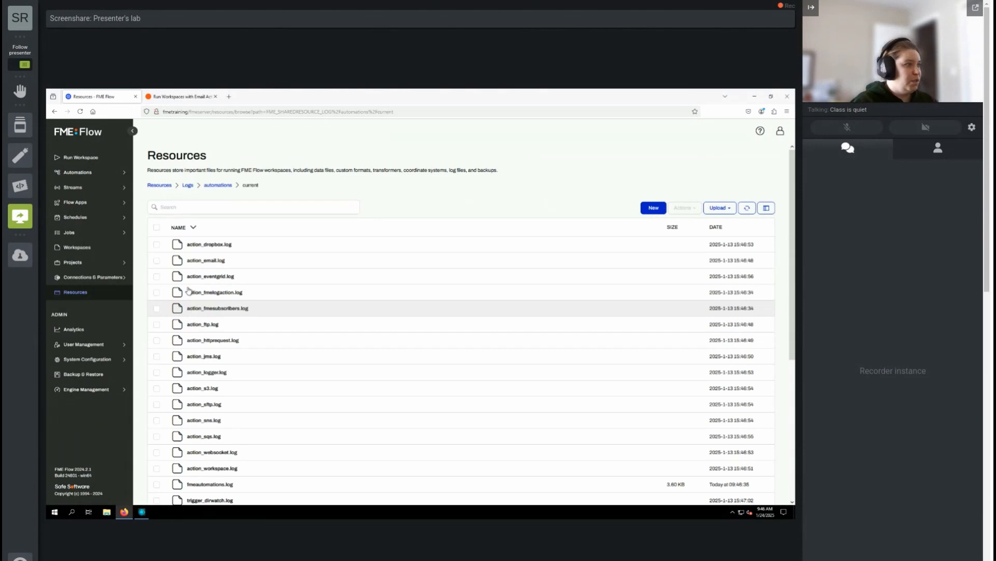
scroll(239, 404, down, 3)
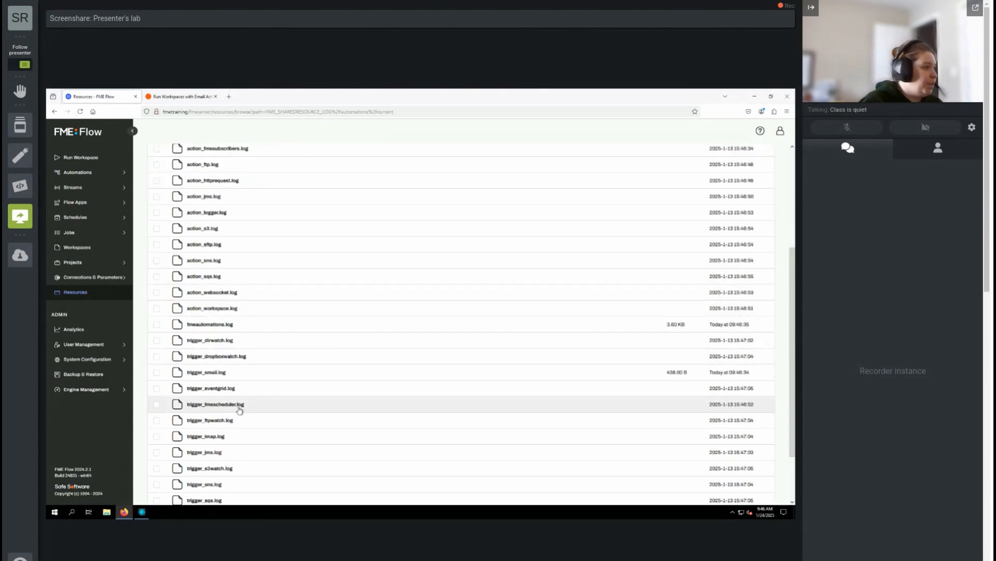
click(206, 372)
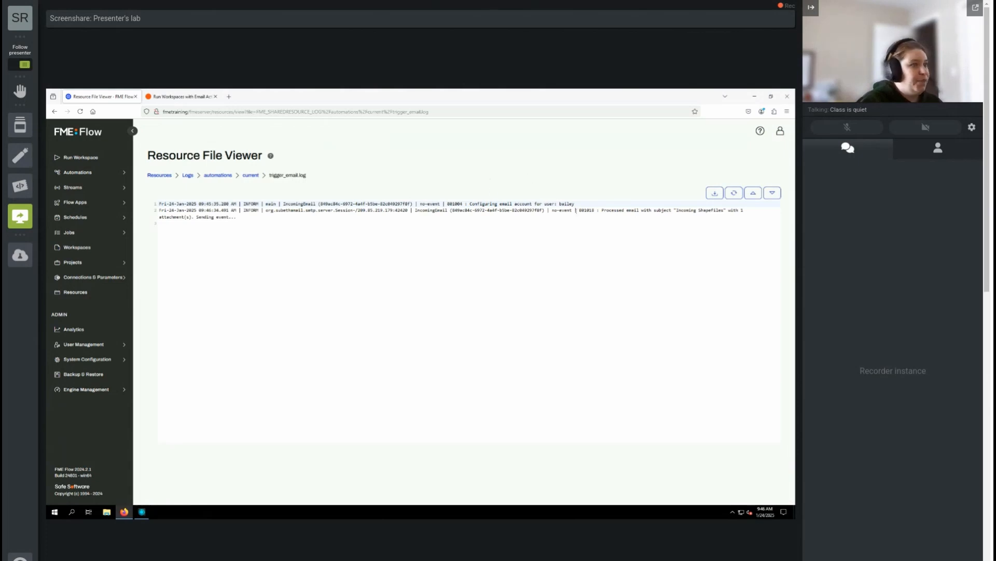
drag(601, 212, 751, 214)
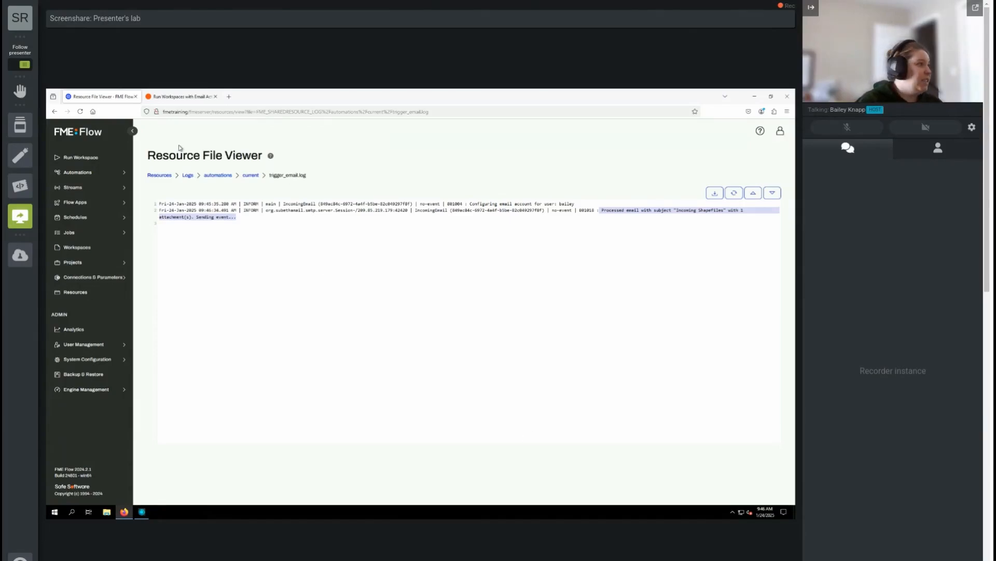
click(75, 232)
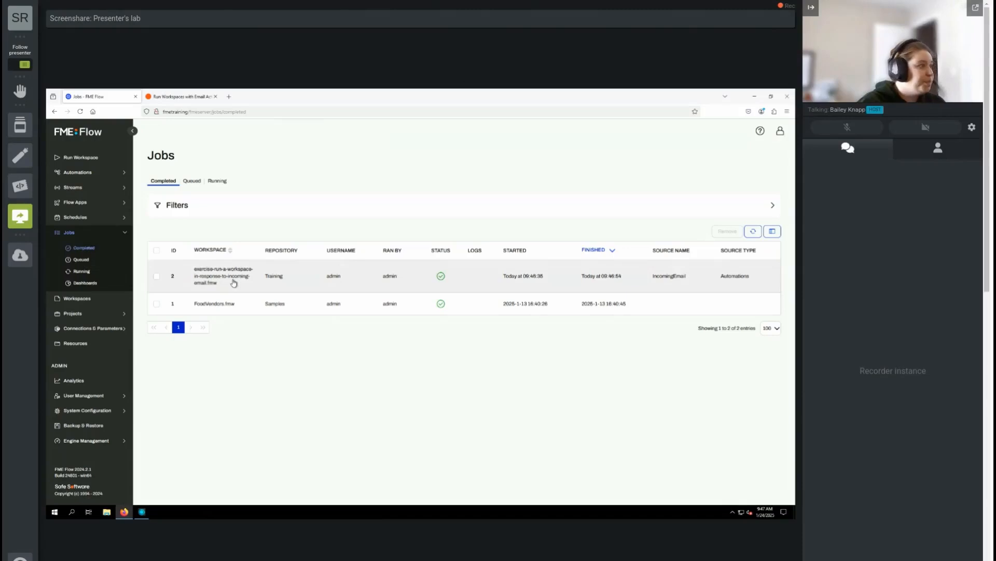
Inspect buildingupdate.zip in the received email's subfolder of IncomingEmail in the Data resources, and return to that subfolder
click(79, 348)
click(194, 291)
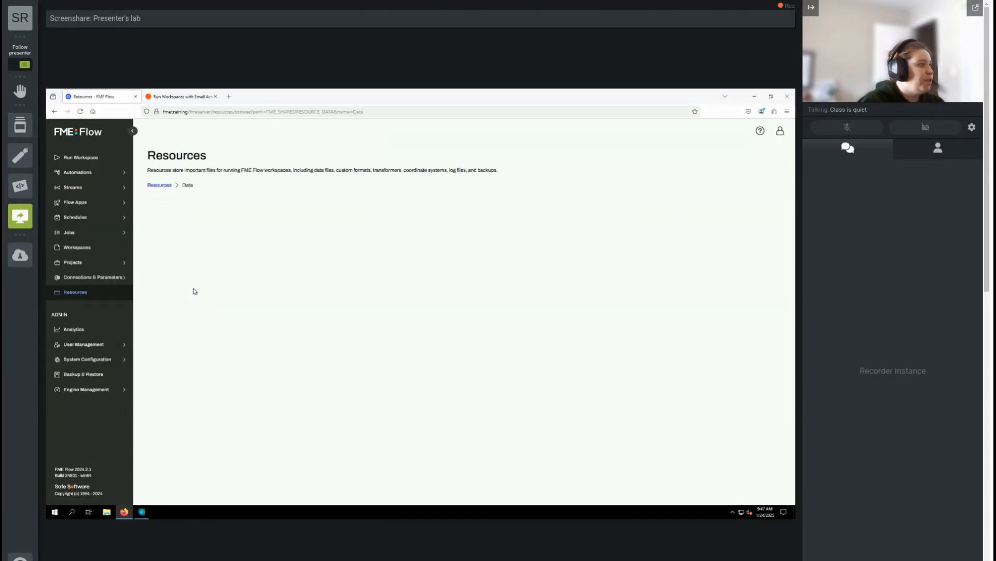
click(206, 246)
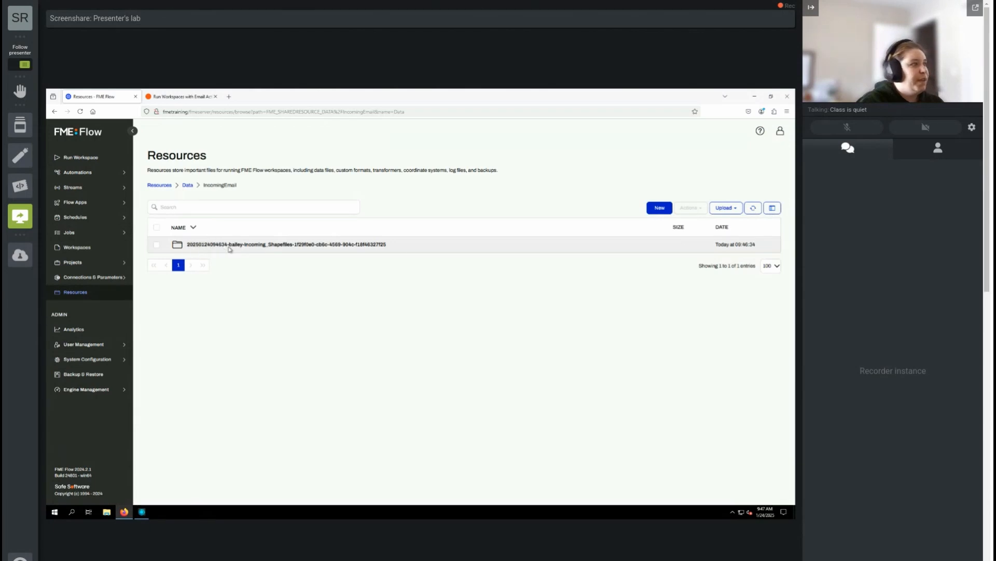
click(230, 248)
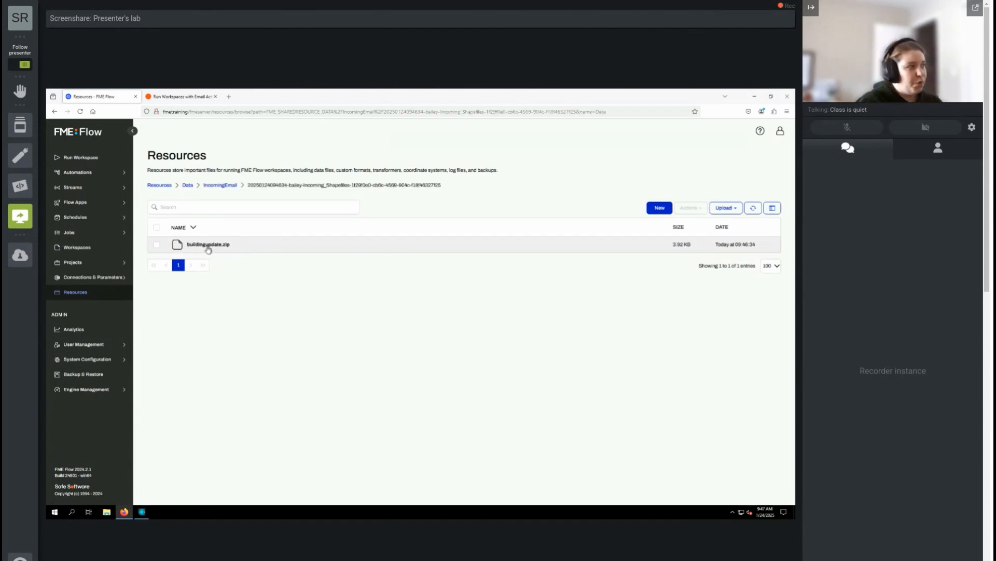
click(208, 246)
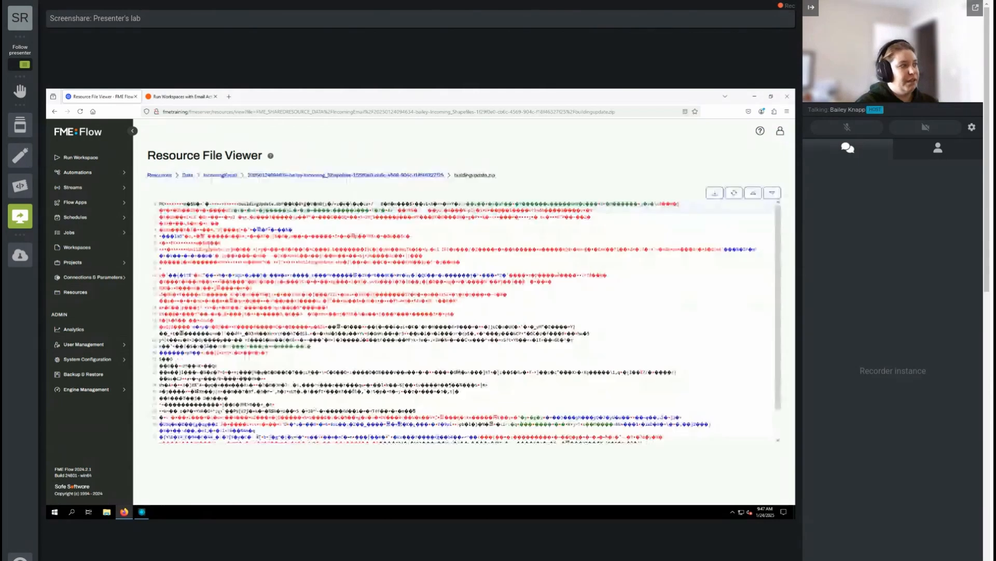
click(314, 176)
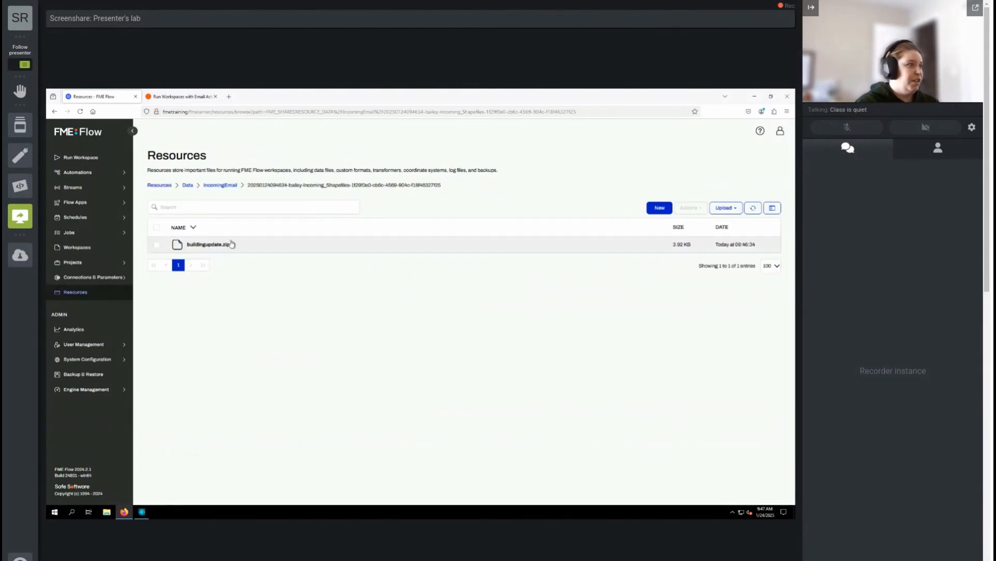